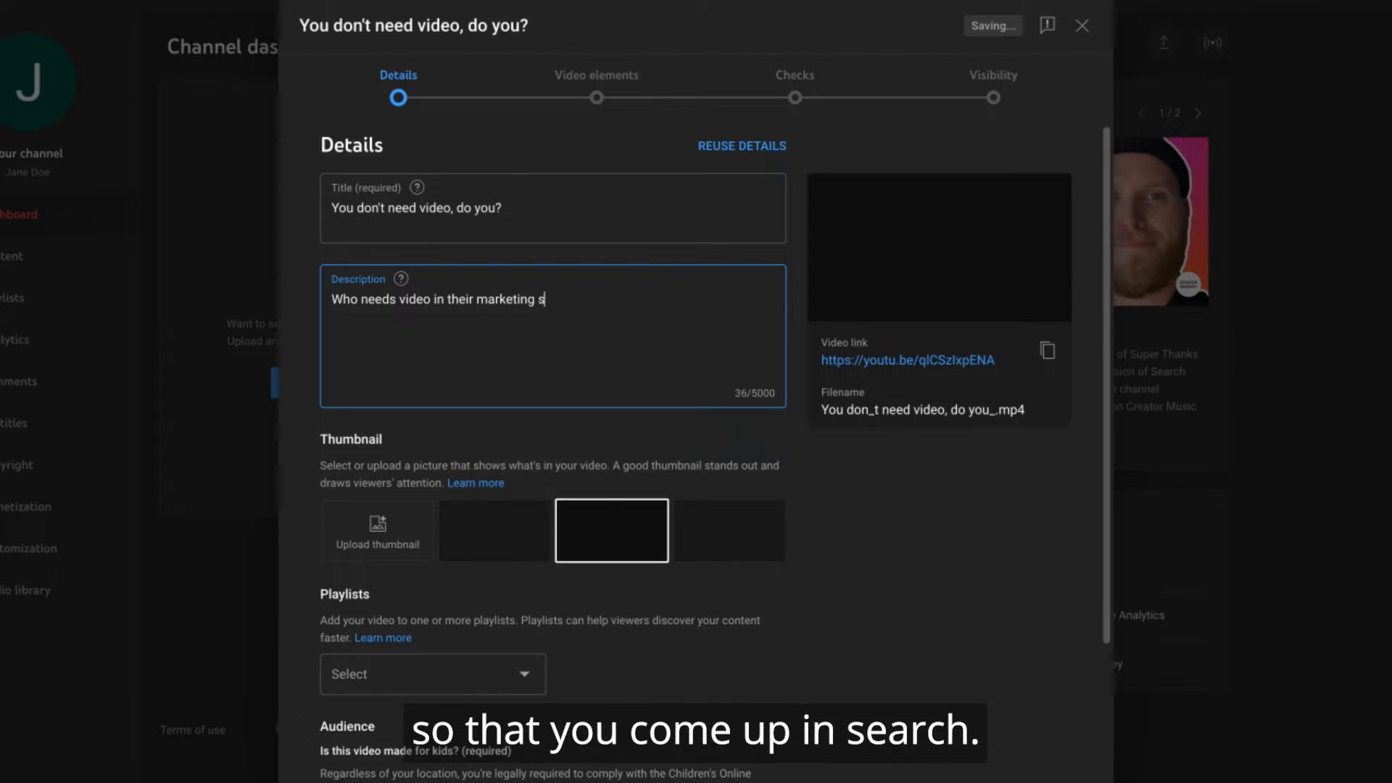
# - Finish the description by typing 'strategy? You do!' after the existing text
pyautogui.write('trategy')
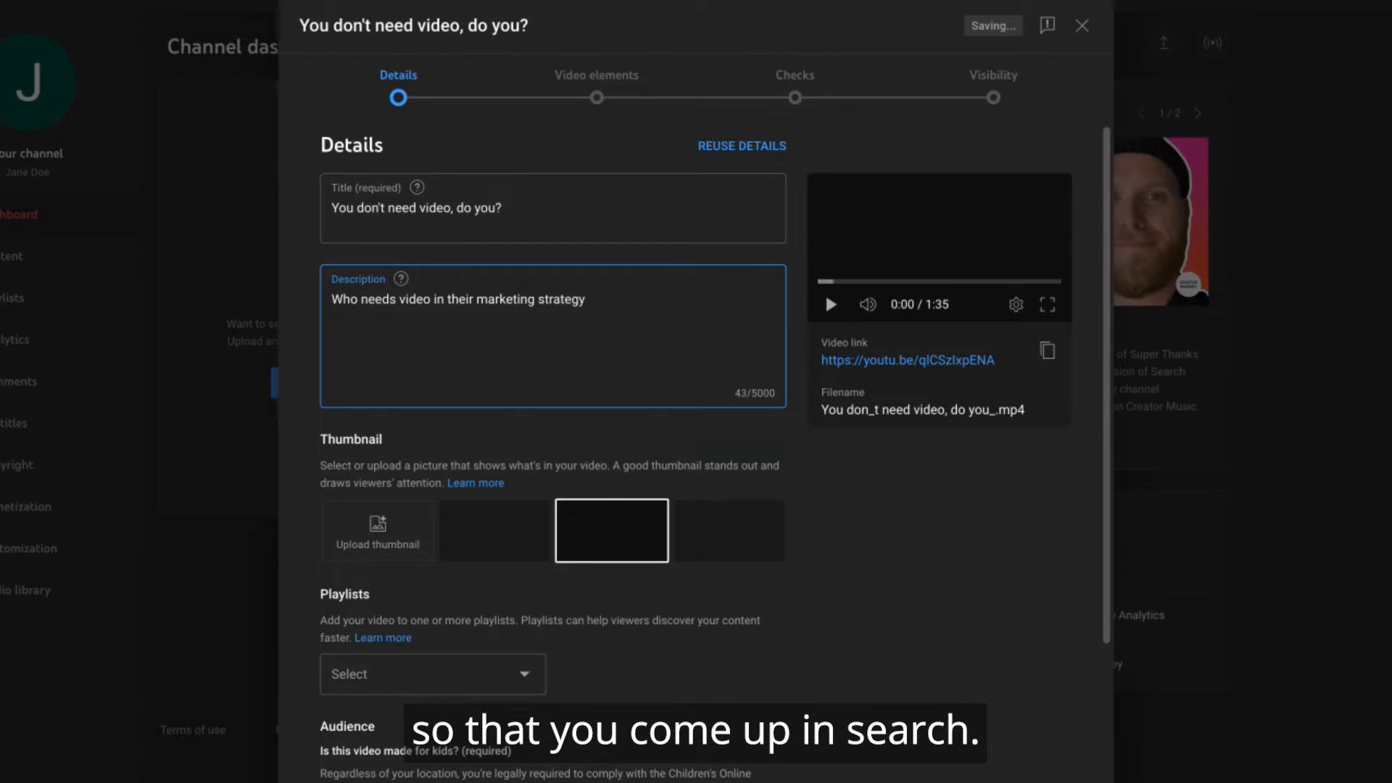
pyautogui.write('? You do')
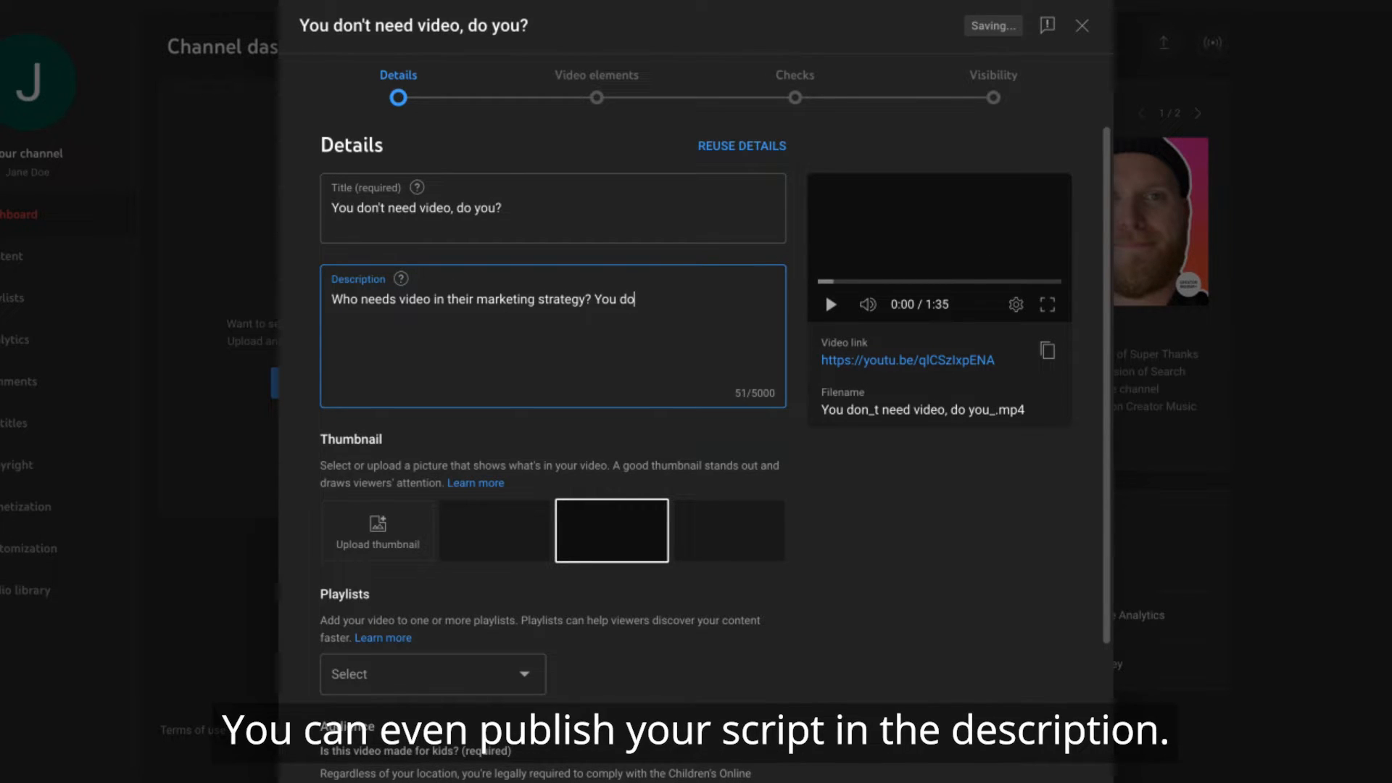
pyautogui.write('!')
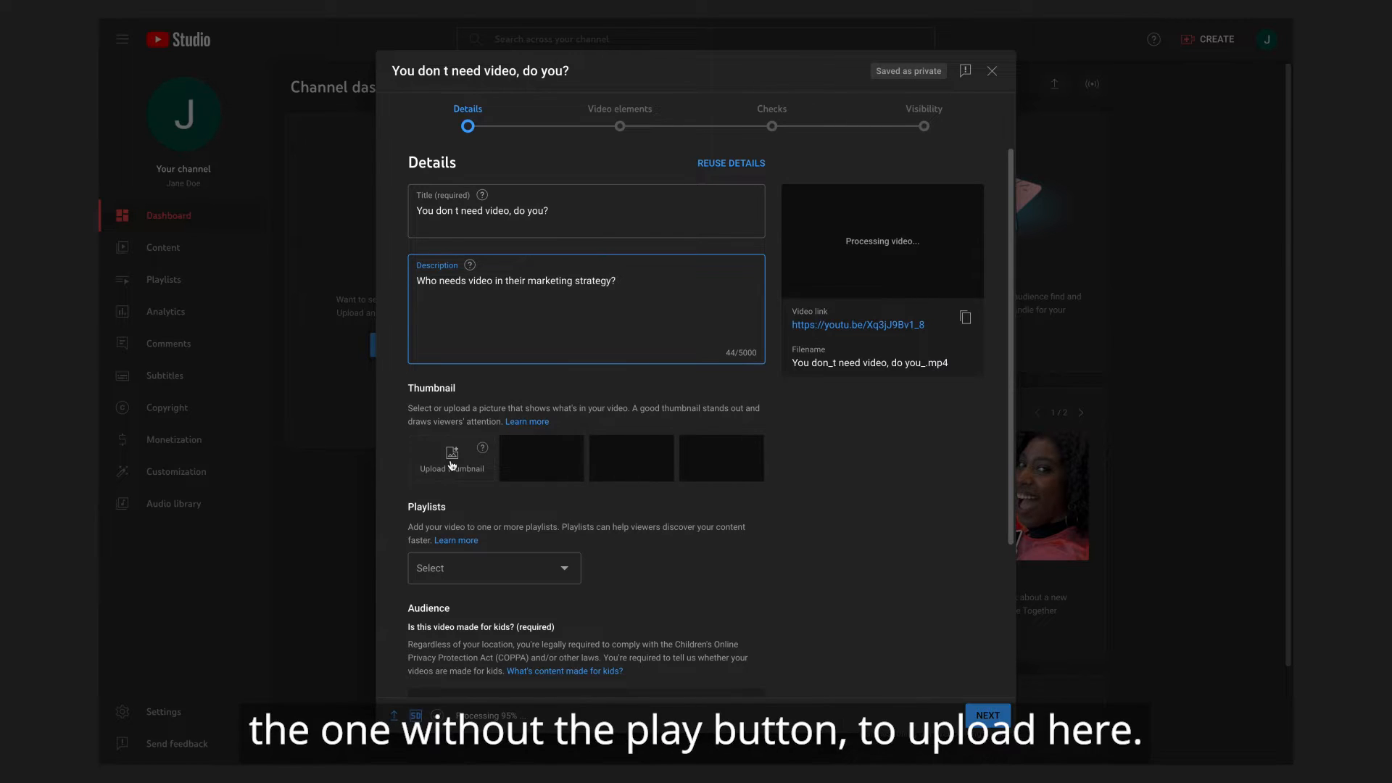
# - Verify the channel by phone, entering the phone number and the texted verification code
pyautogui.click(451, 463)
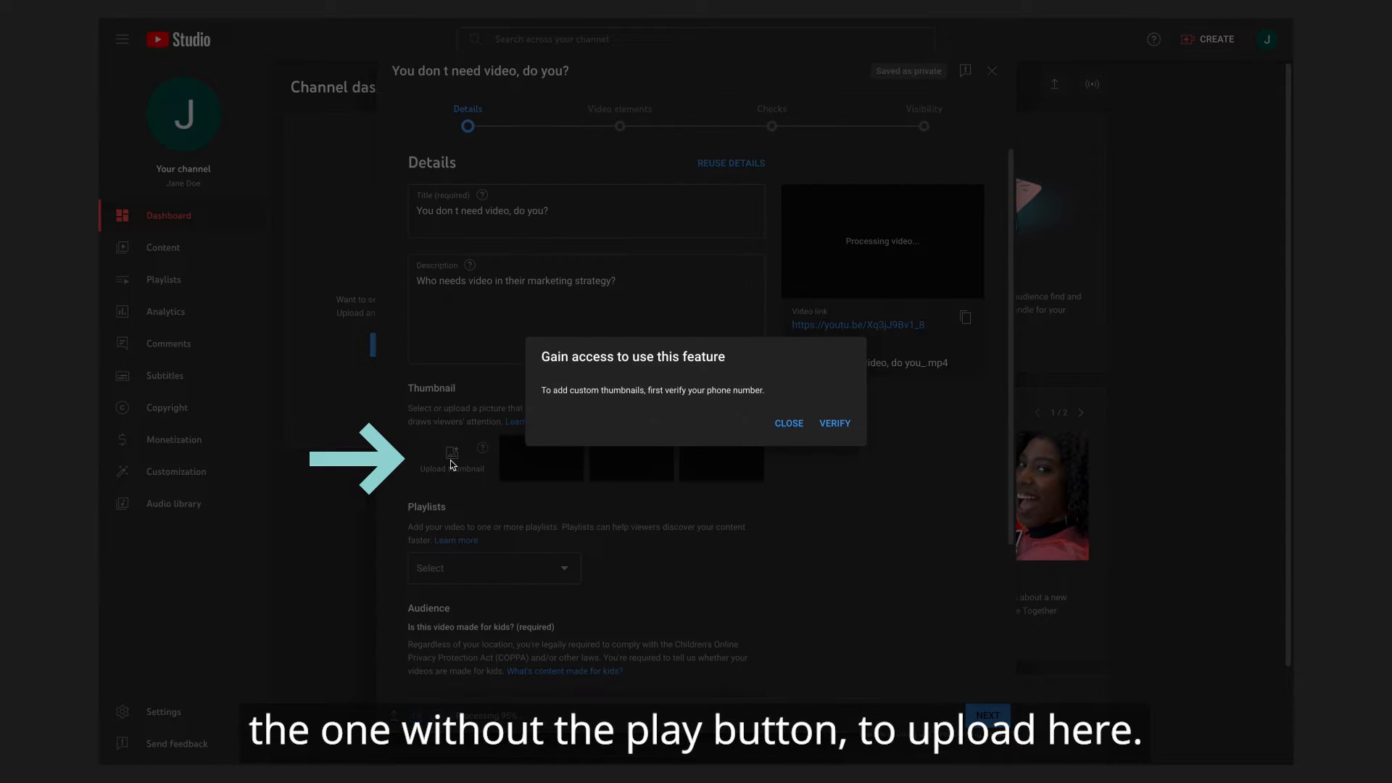
pyautogui.click(832, 425)
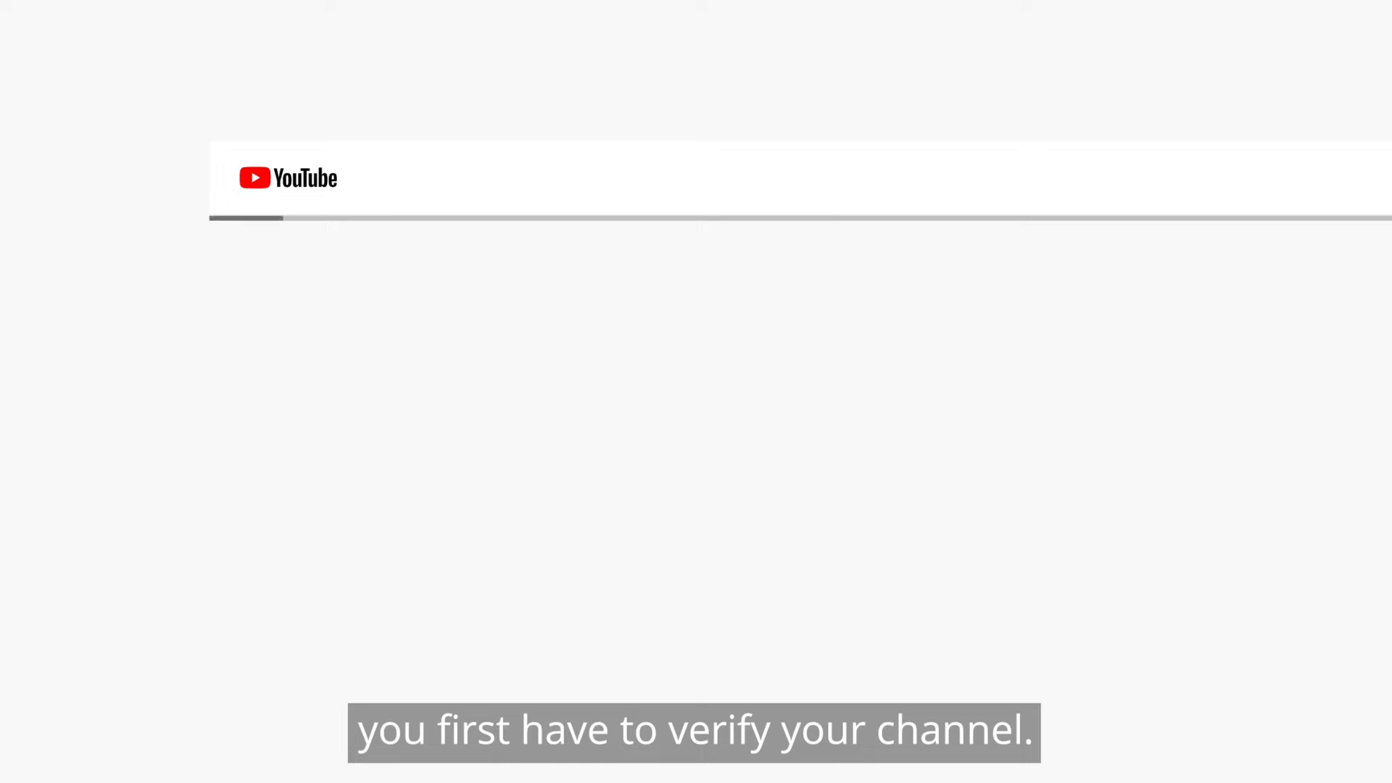
pyautogui.click(358, 581)
pyautogui.write('555555')
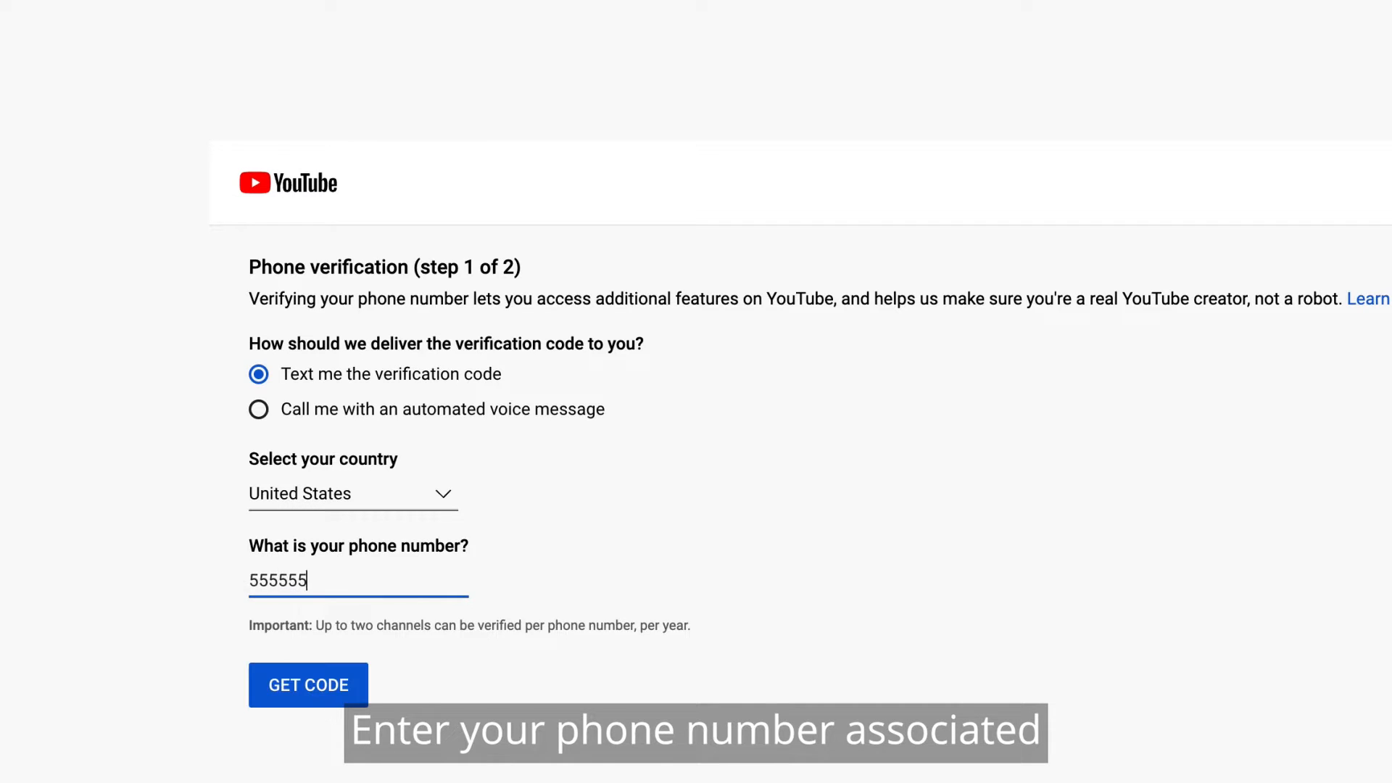
pyautogui.write('5555')
pyautogui.click(283, 710)
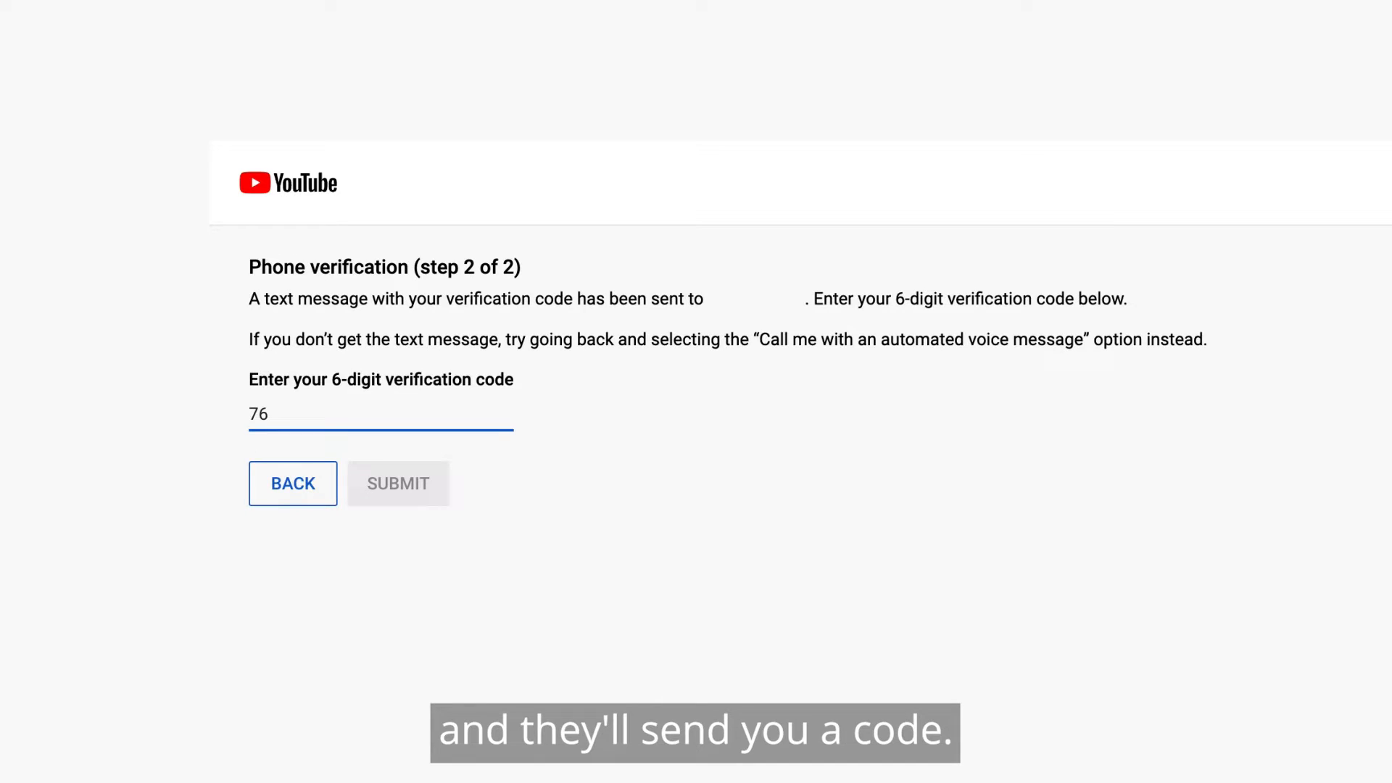
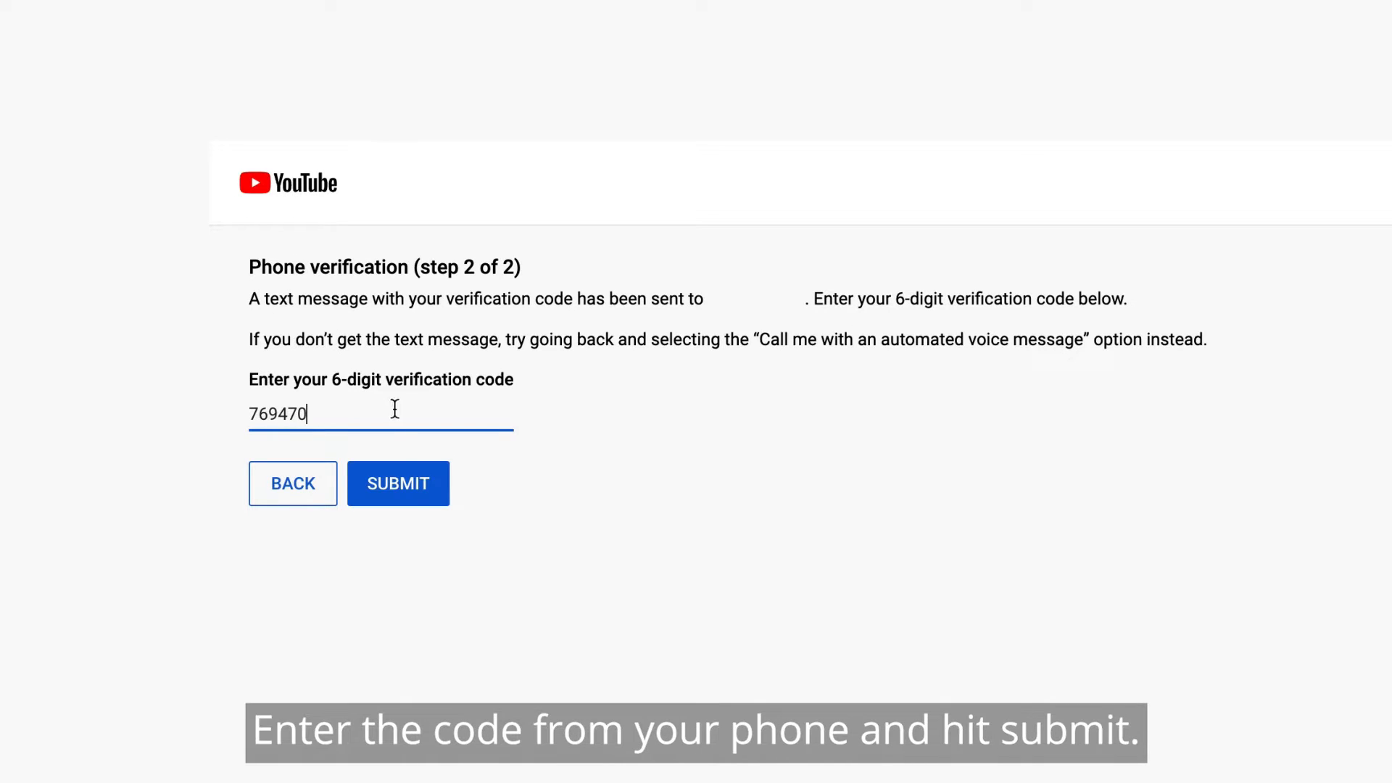
pyautogui.click(408, 478)
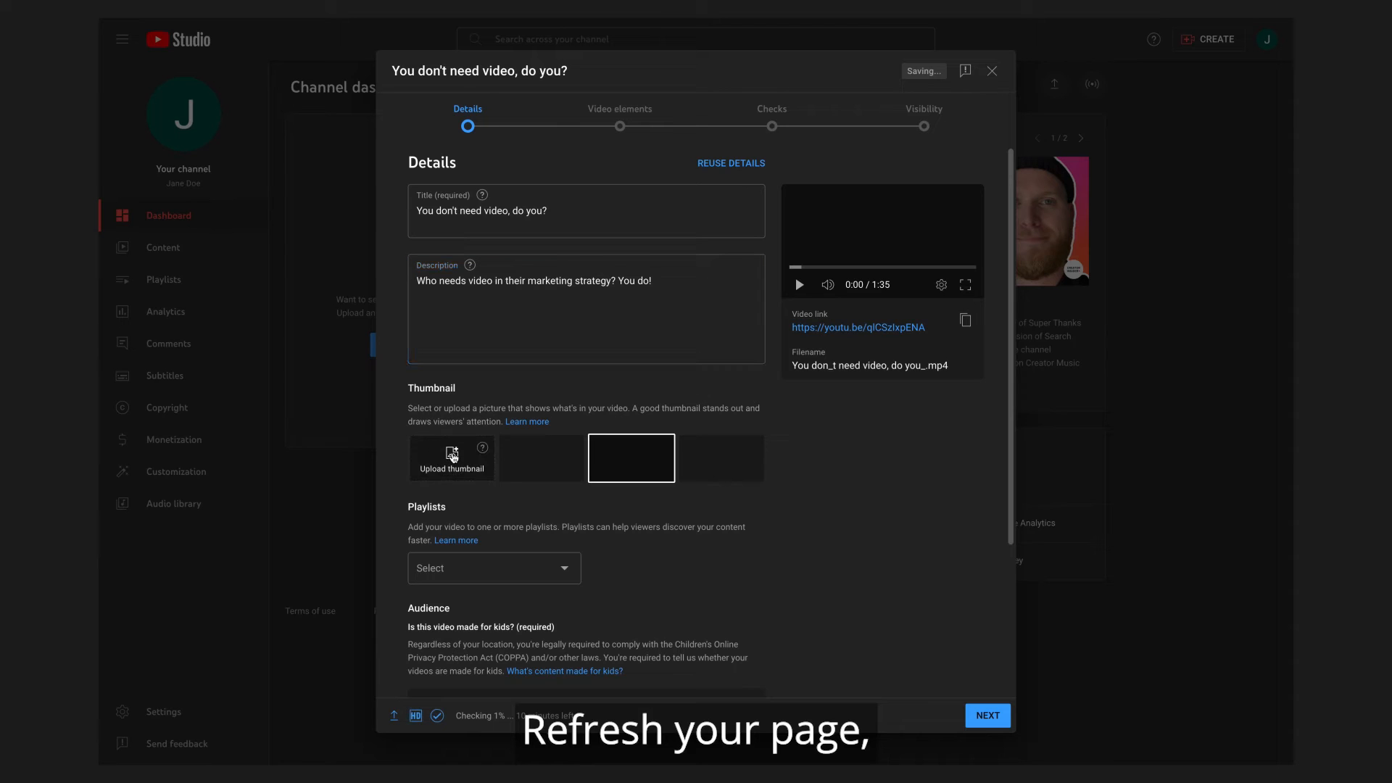
# - Upload 'You don_t need video thumb.jpg' as the video's custom thumbnail
pyautogui.click(452, 455)
pyautogui.click(617, 360)
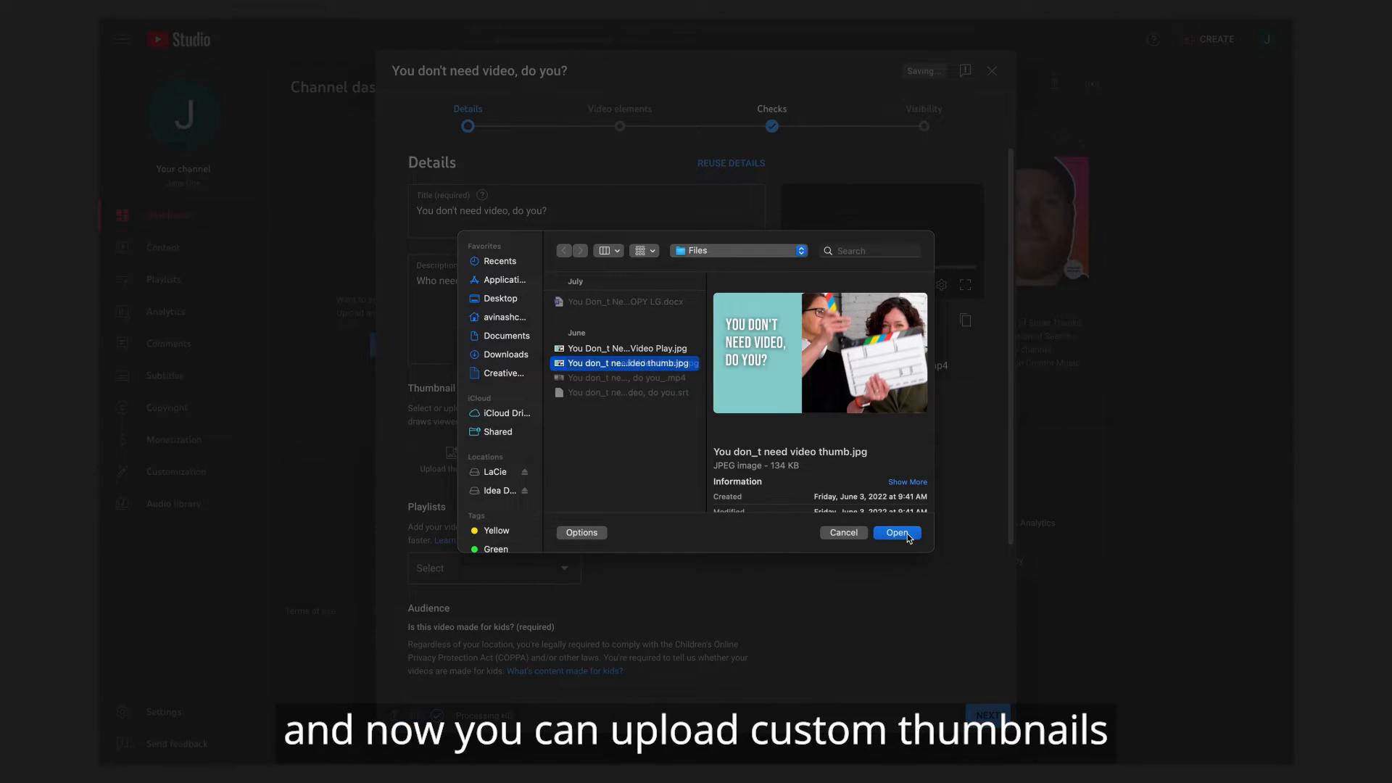
pyautogui.click(906, 533)
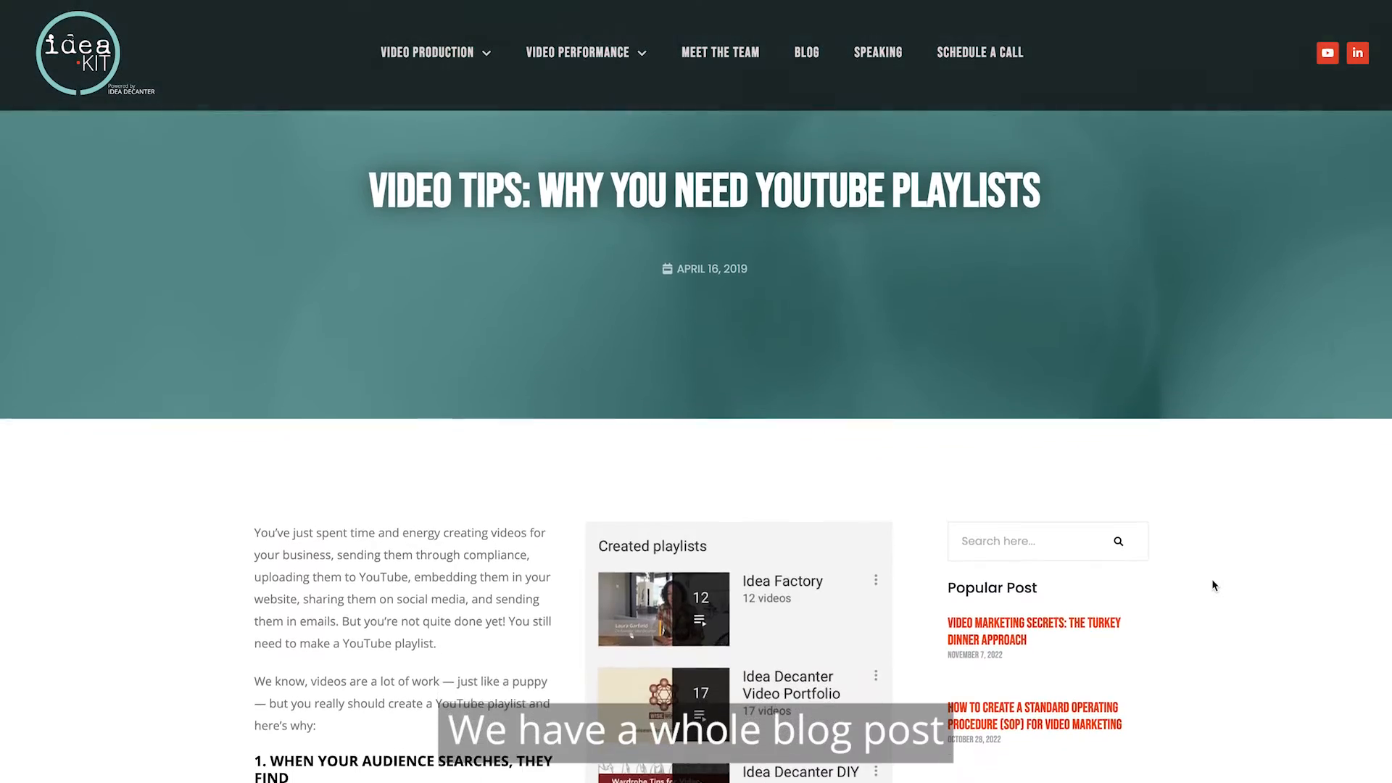
pyautogui.scroll(-3, 1212, 585)
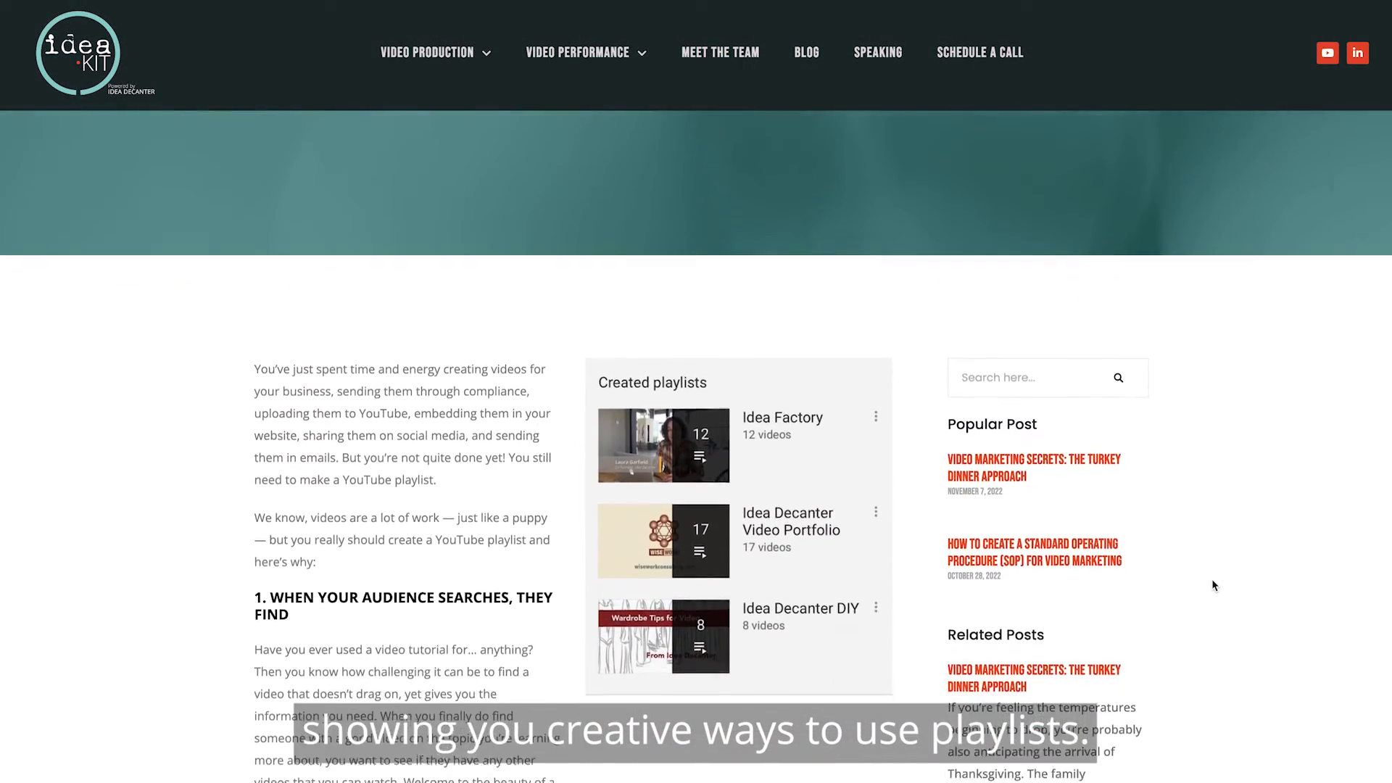
pyautogui.scroll(-3, 1212, 584)
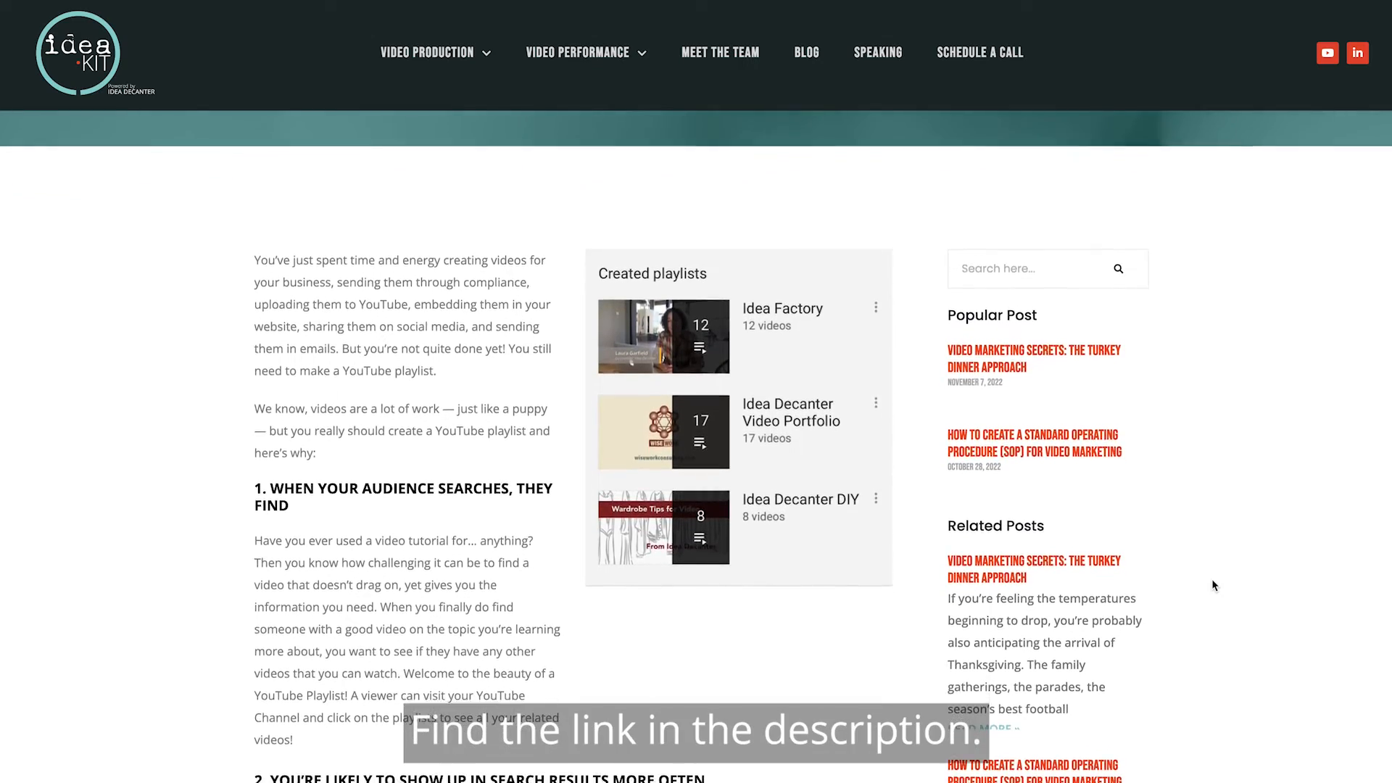
pyautogui.scroll(-2, 1212, 585)
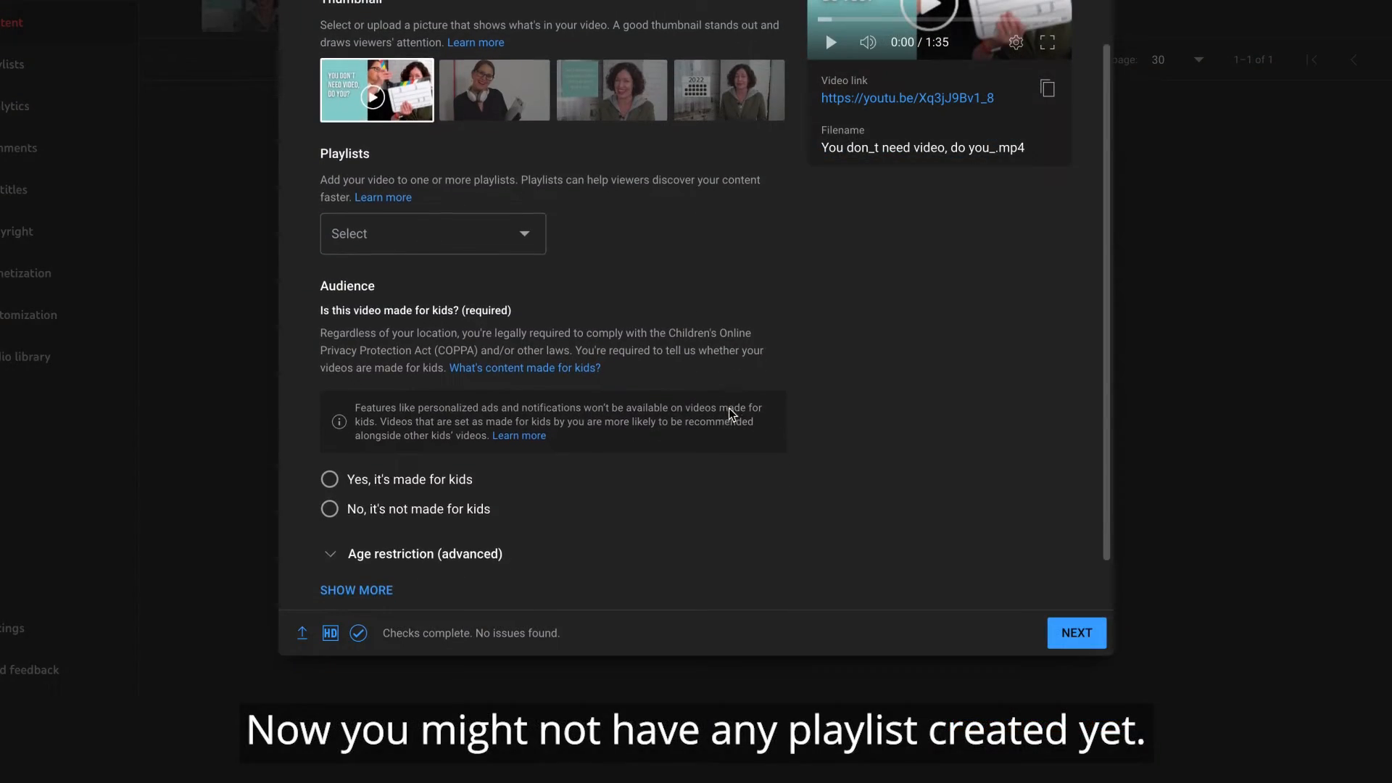
# - Add the video to a new 'Video Marketing Strategy' playlist and mark it not made for kids
pyautogui.scroll(-1, 703, 388)
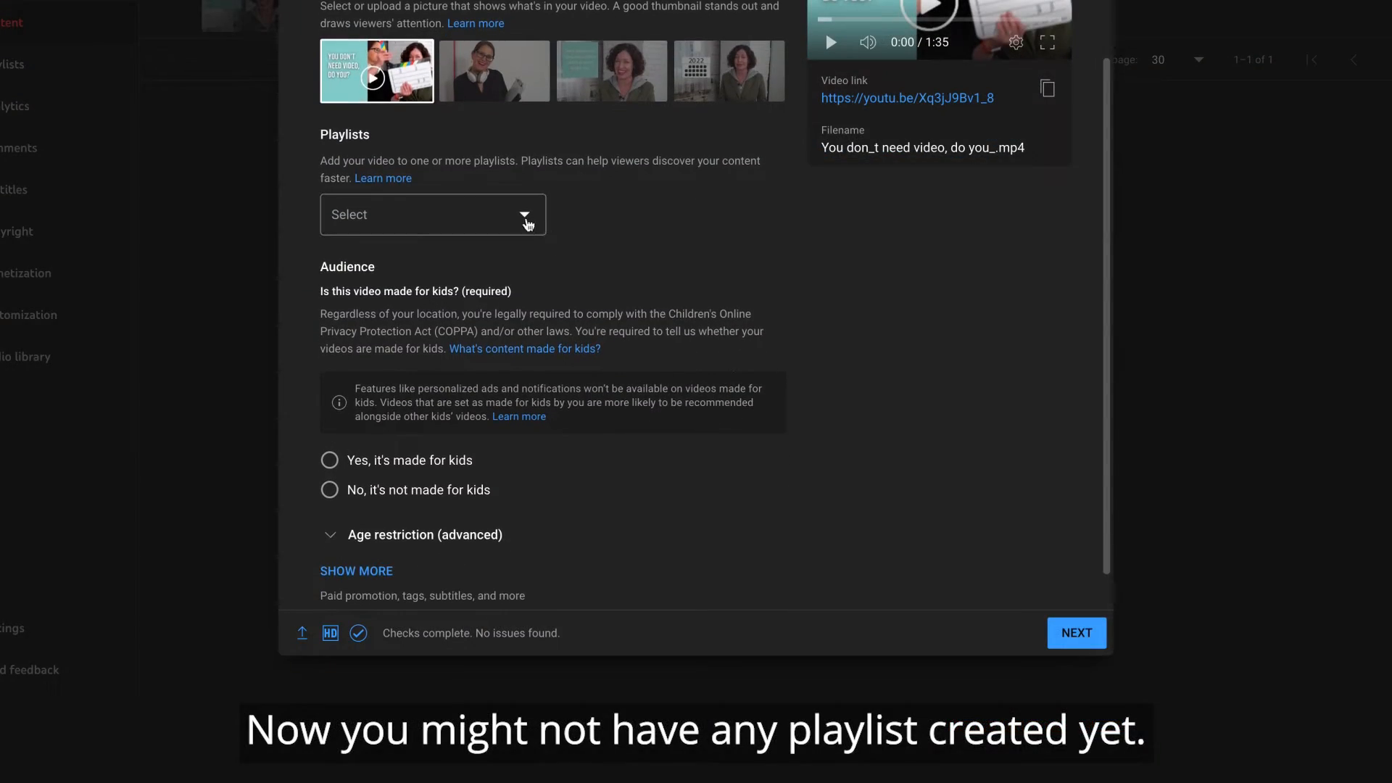
pyautogui.click(525, 217)
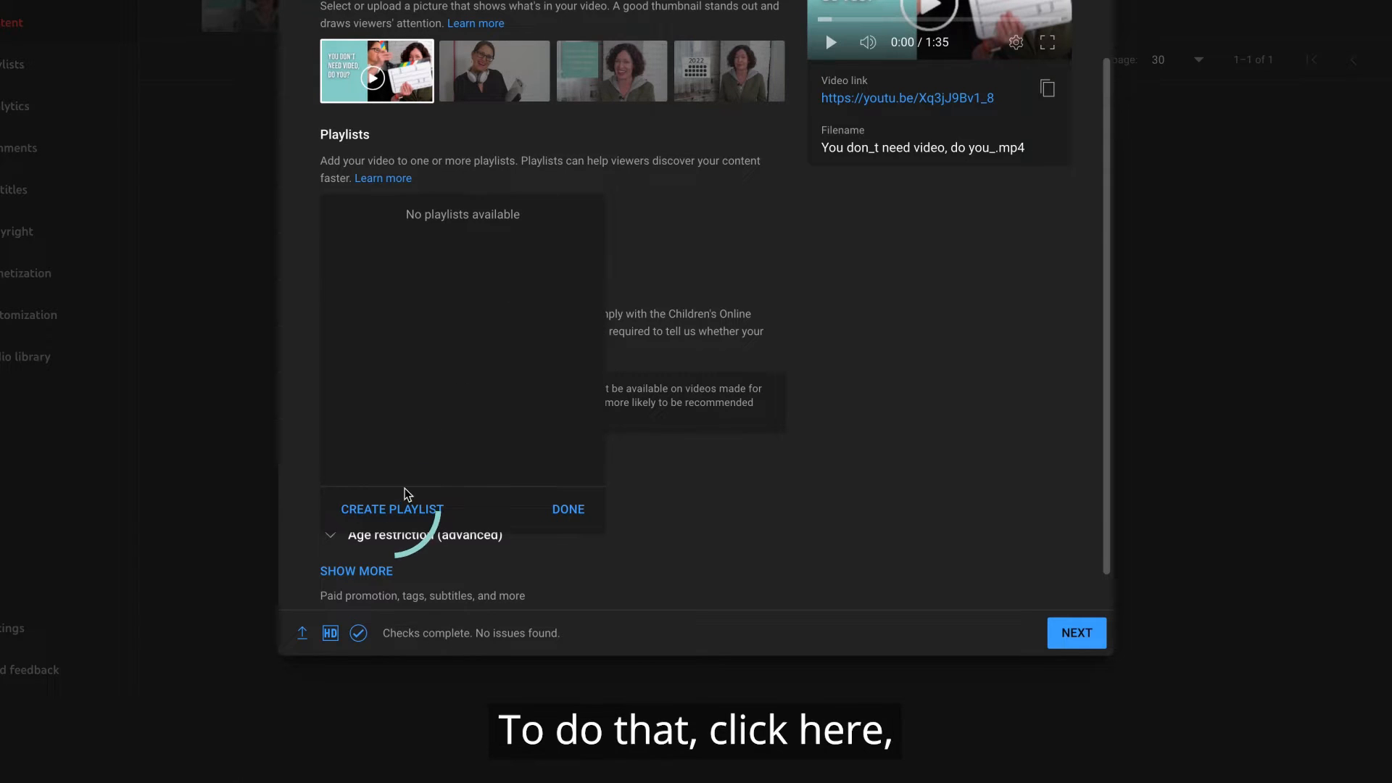
pyautogui.click(395, 510)
pyautogui.write('Video Marketing Strategy')
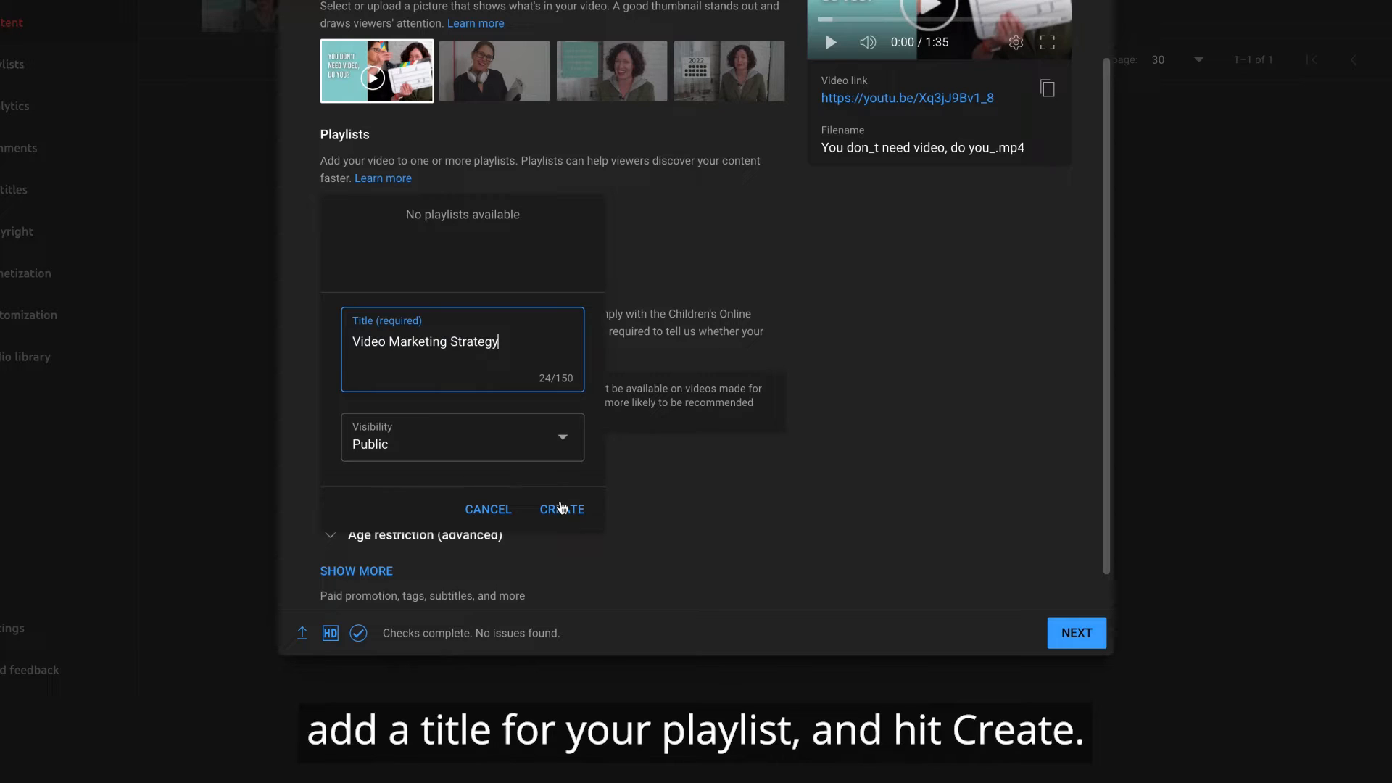
pyautogui.click(565, 510)
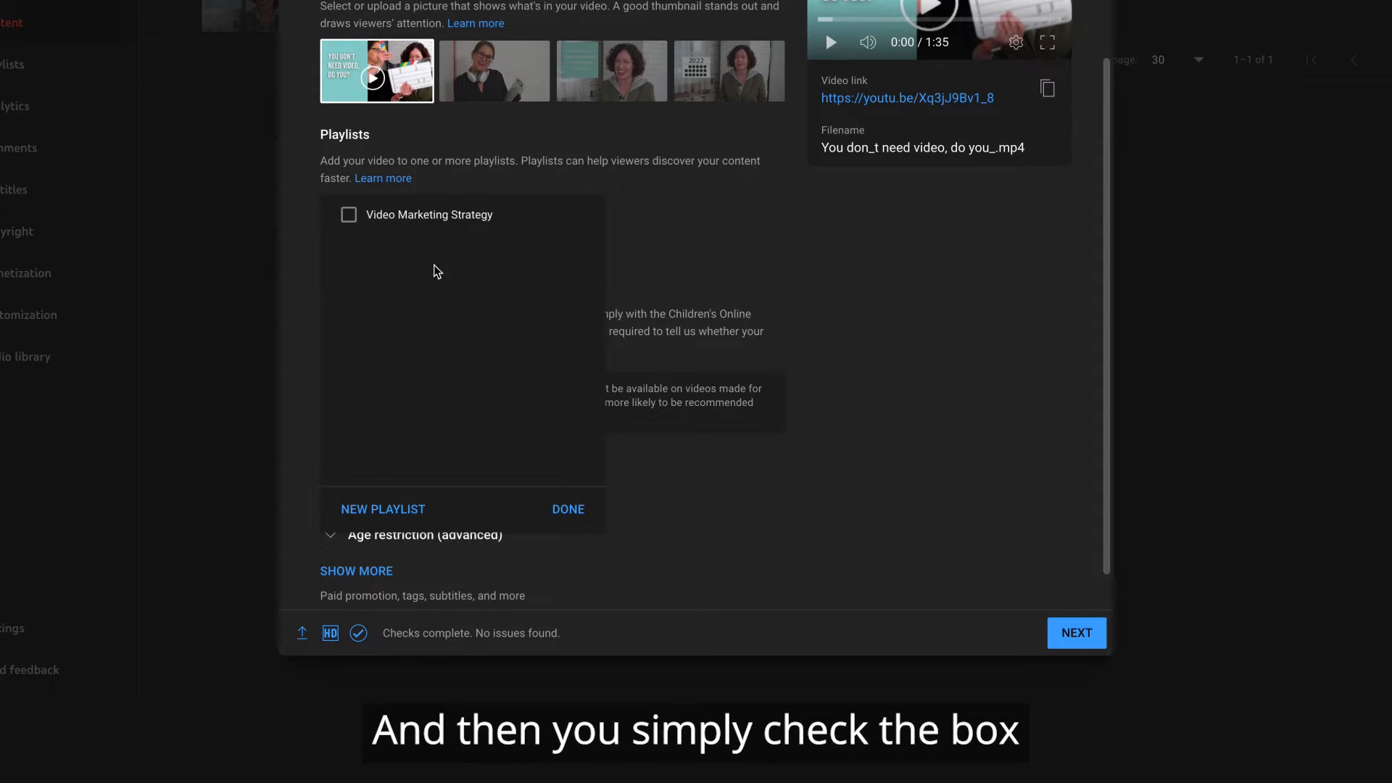
pyautogui.click(421, 216)
pyautogui.click(564, 513)
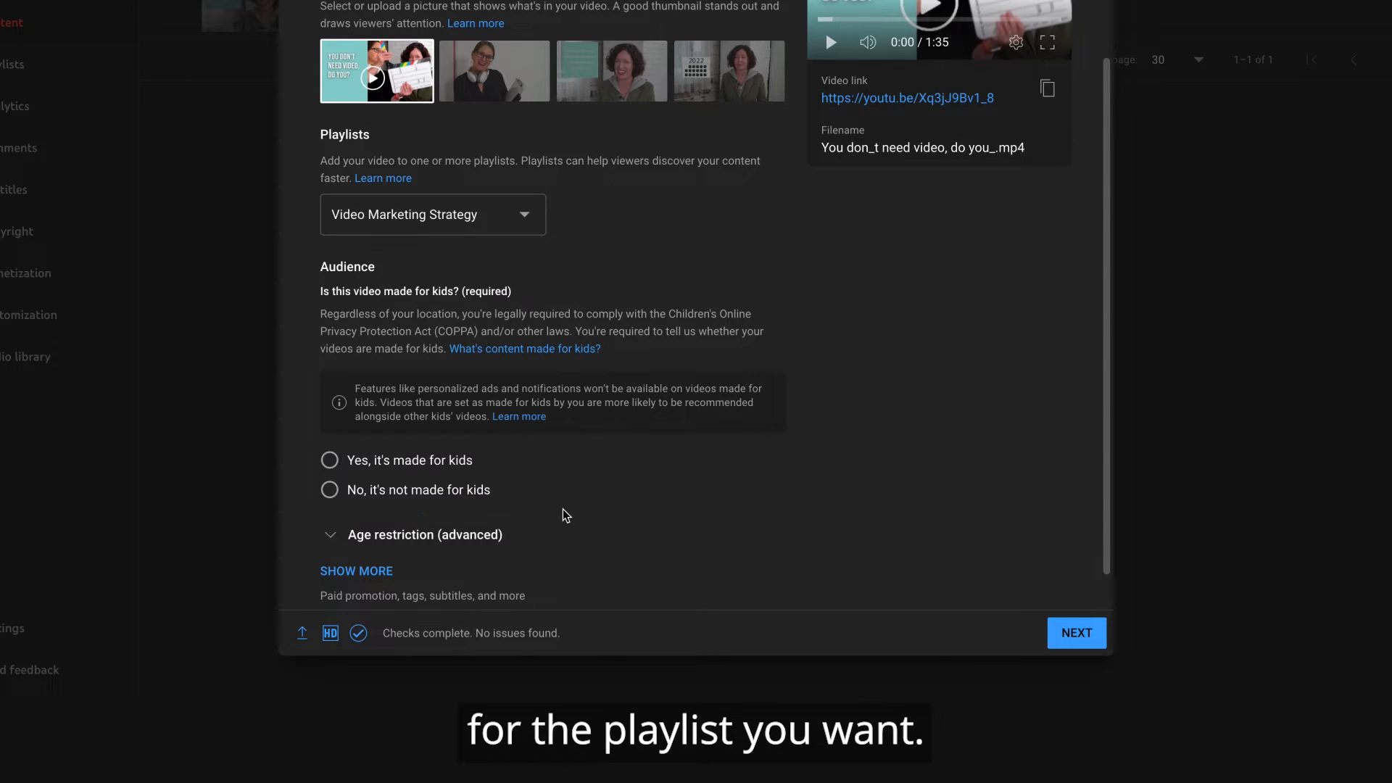
pyautogui.scroll(-1, 435, 445)
pyautogui.click(441, 447)
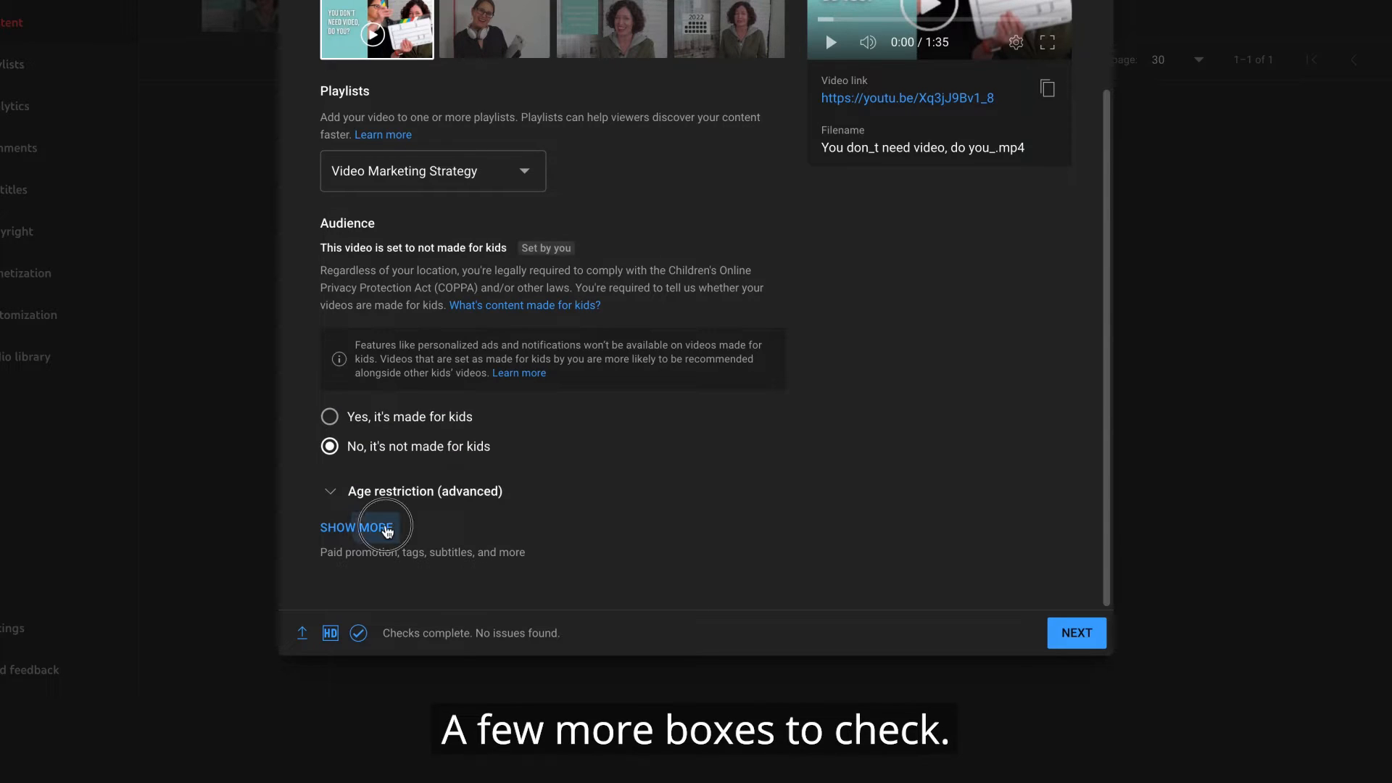
# - Show the extra settings and set the video language to English
pyautogui.click(382, 528)
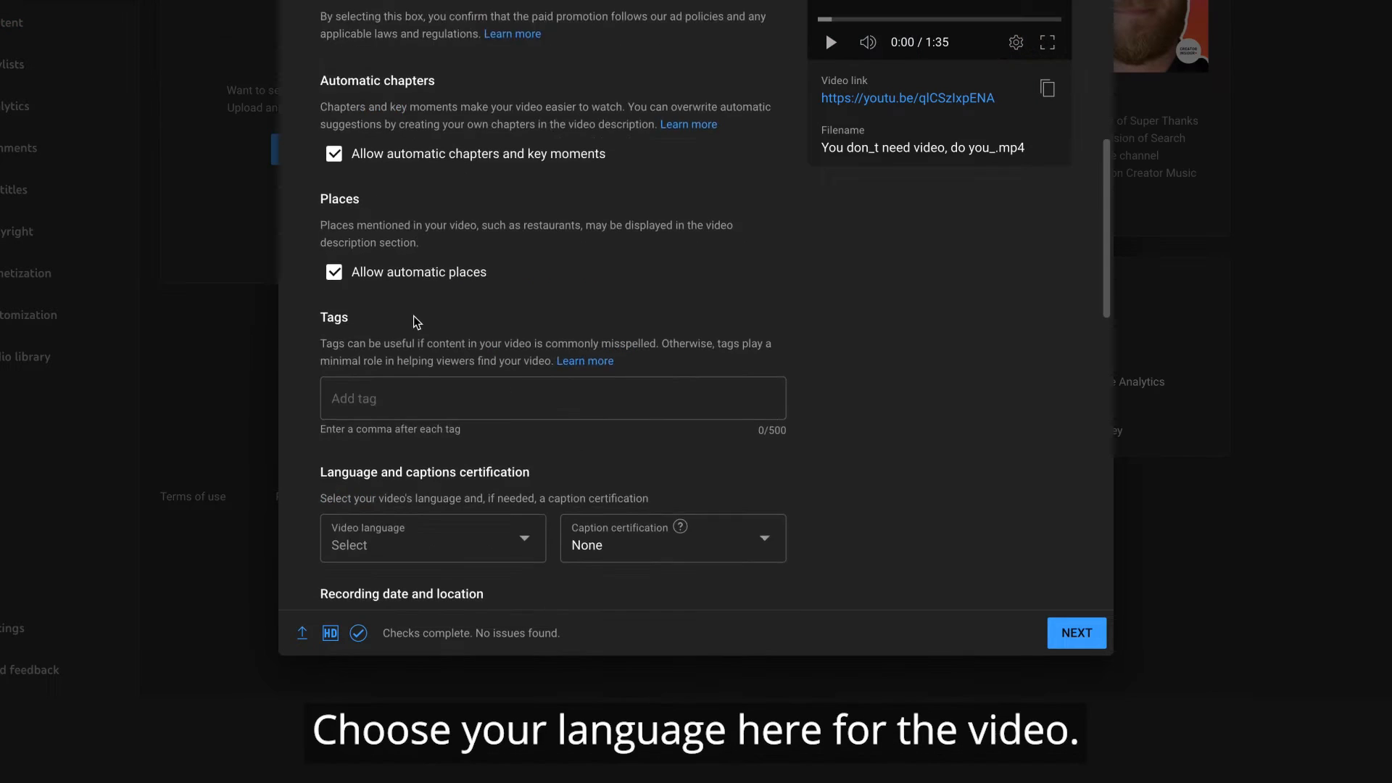
pyautogui.scroll(-4, 416, 323)
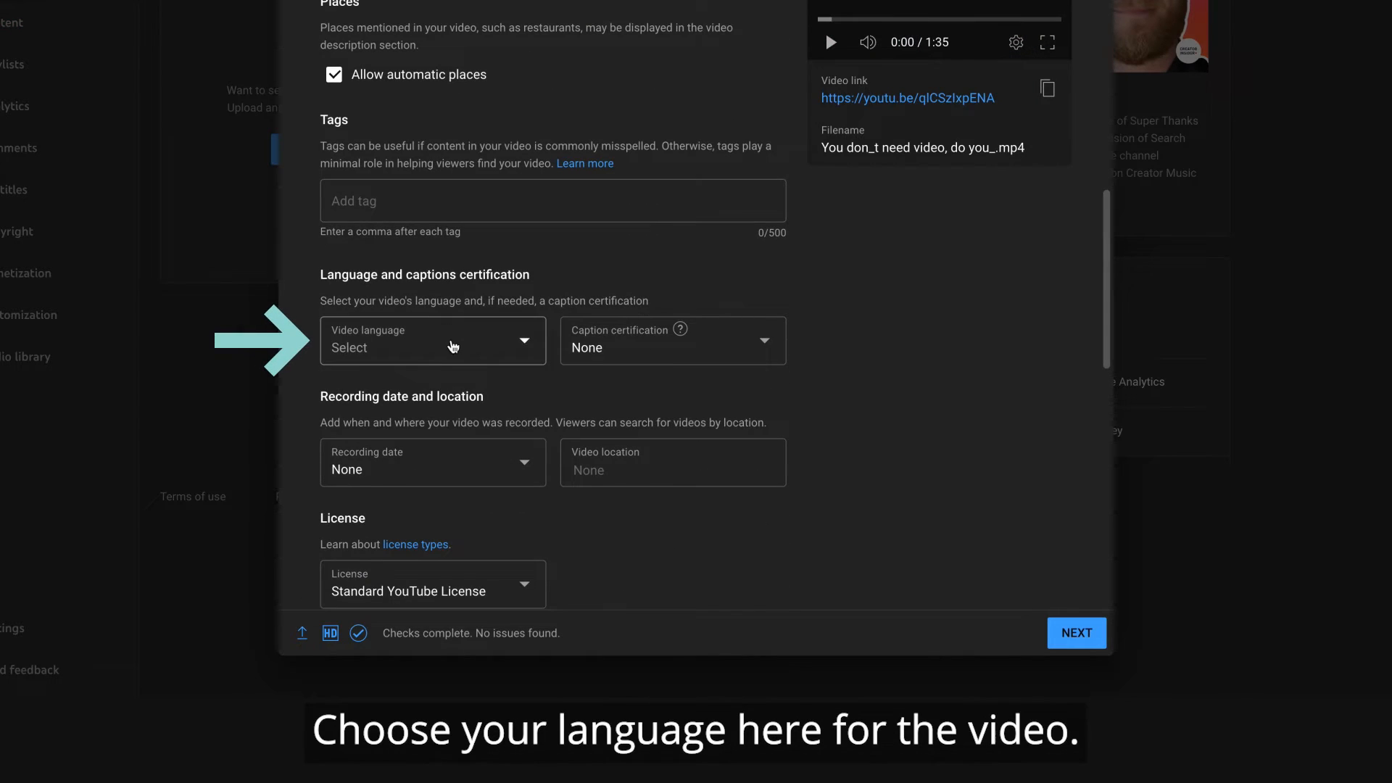
pyautogui.click(449, 344)
pyautogui.click(384, 133)
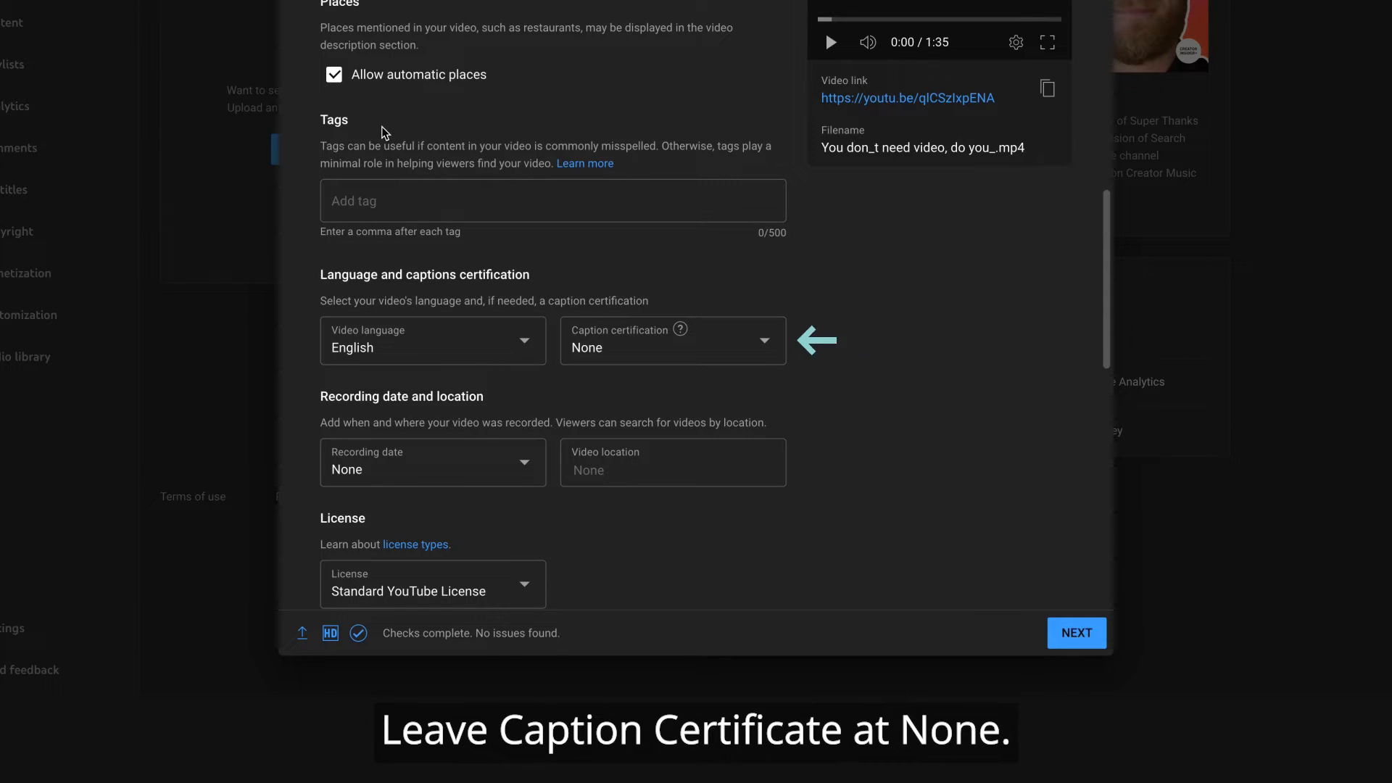
pyautogui.scroll(-3, 847, 386)
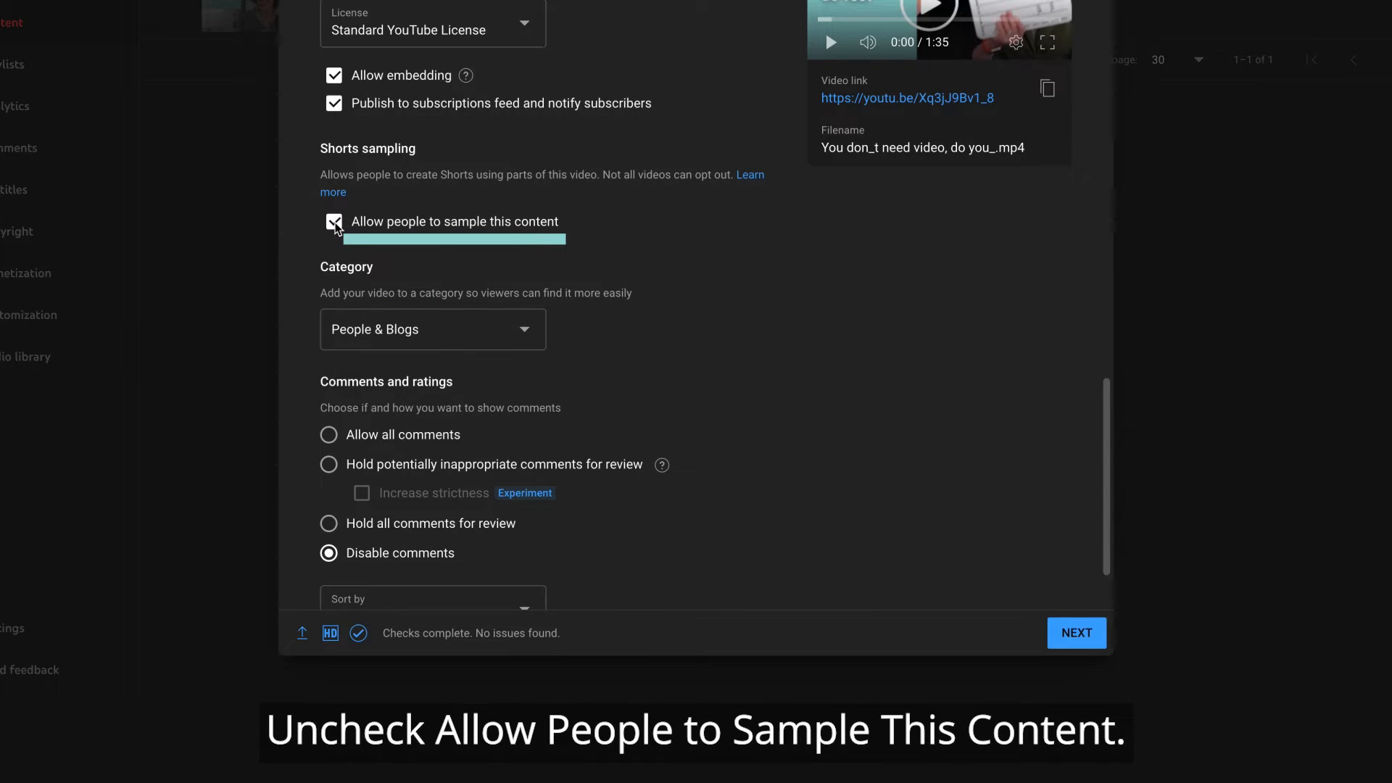
# - Turn off Shorts sampling and set the video category to Education
pyautogui.click(334, 222)
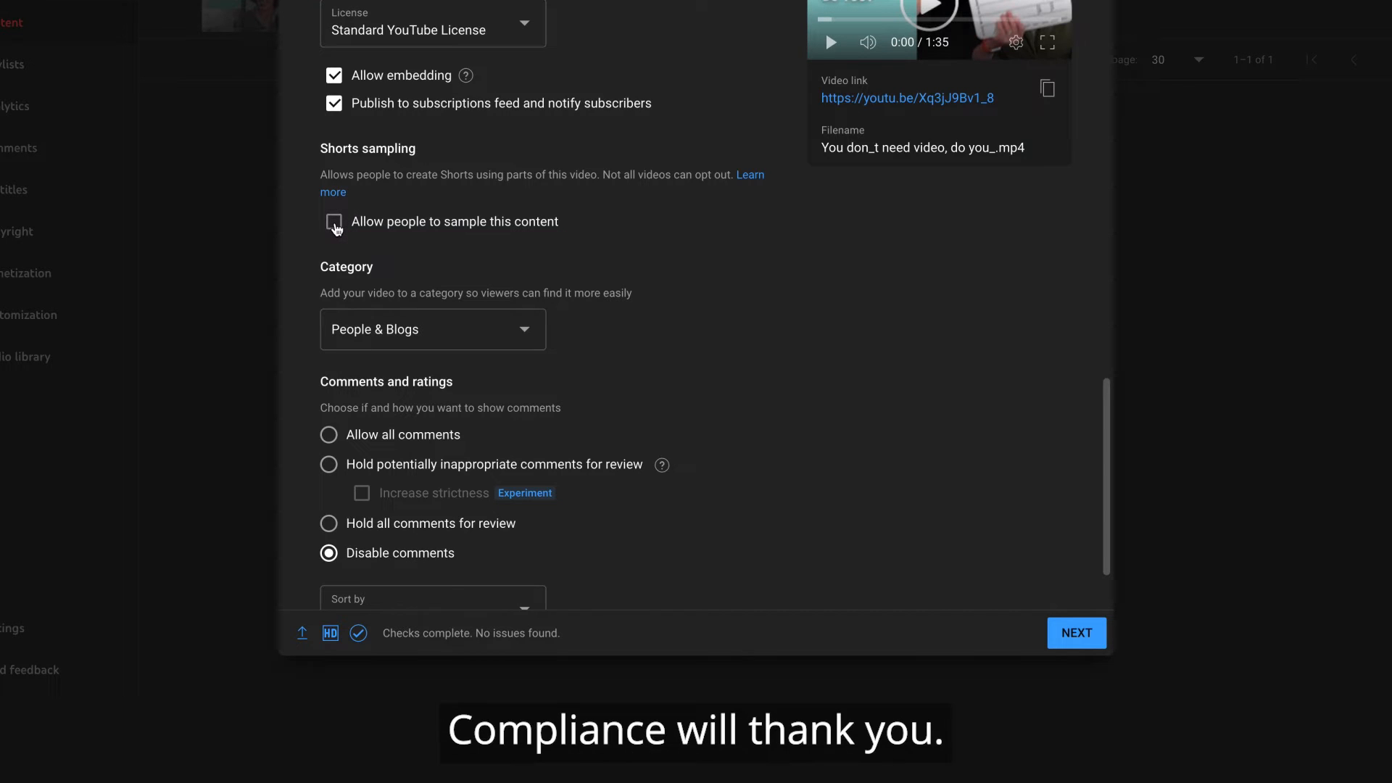
pyautogui.scroll(-2, 714, 300)
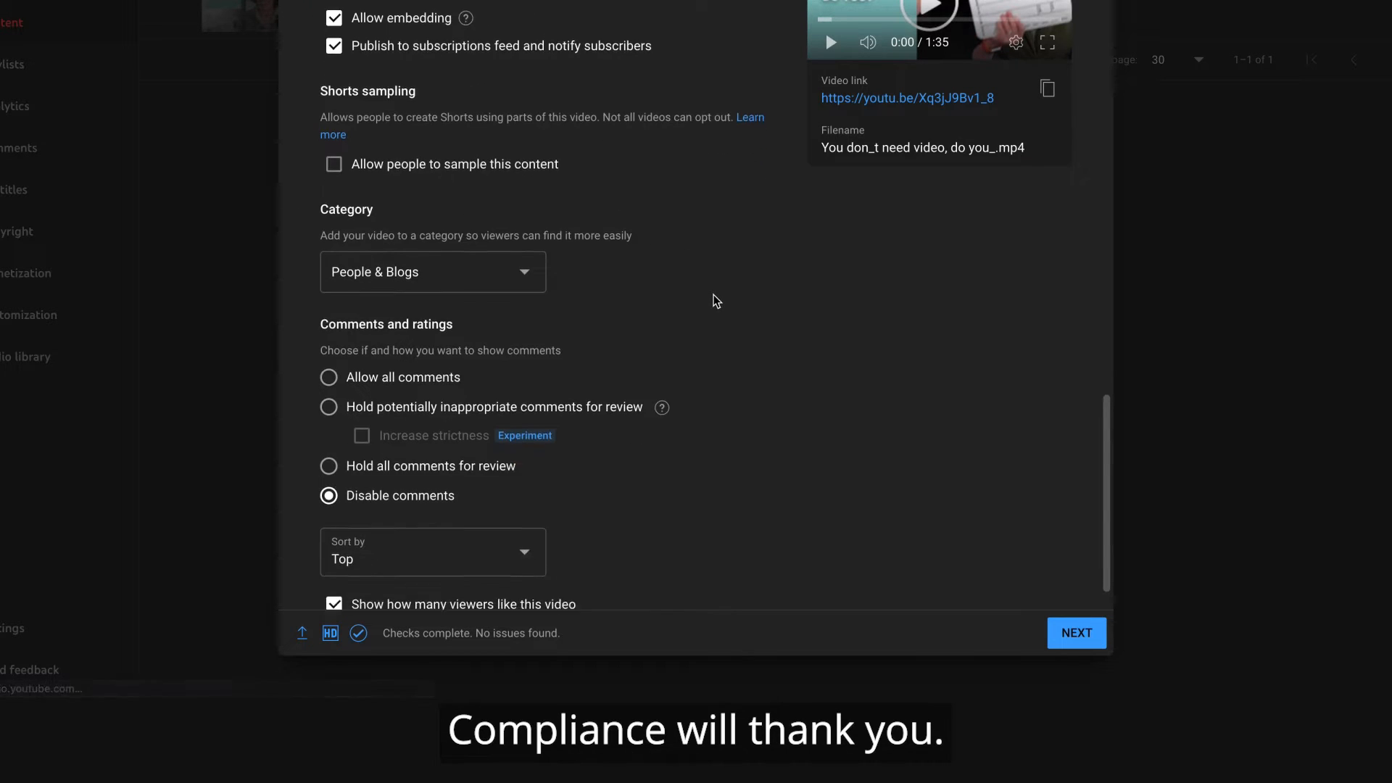
pyautogui.click(533, 238)
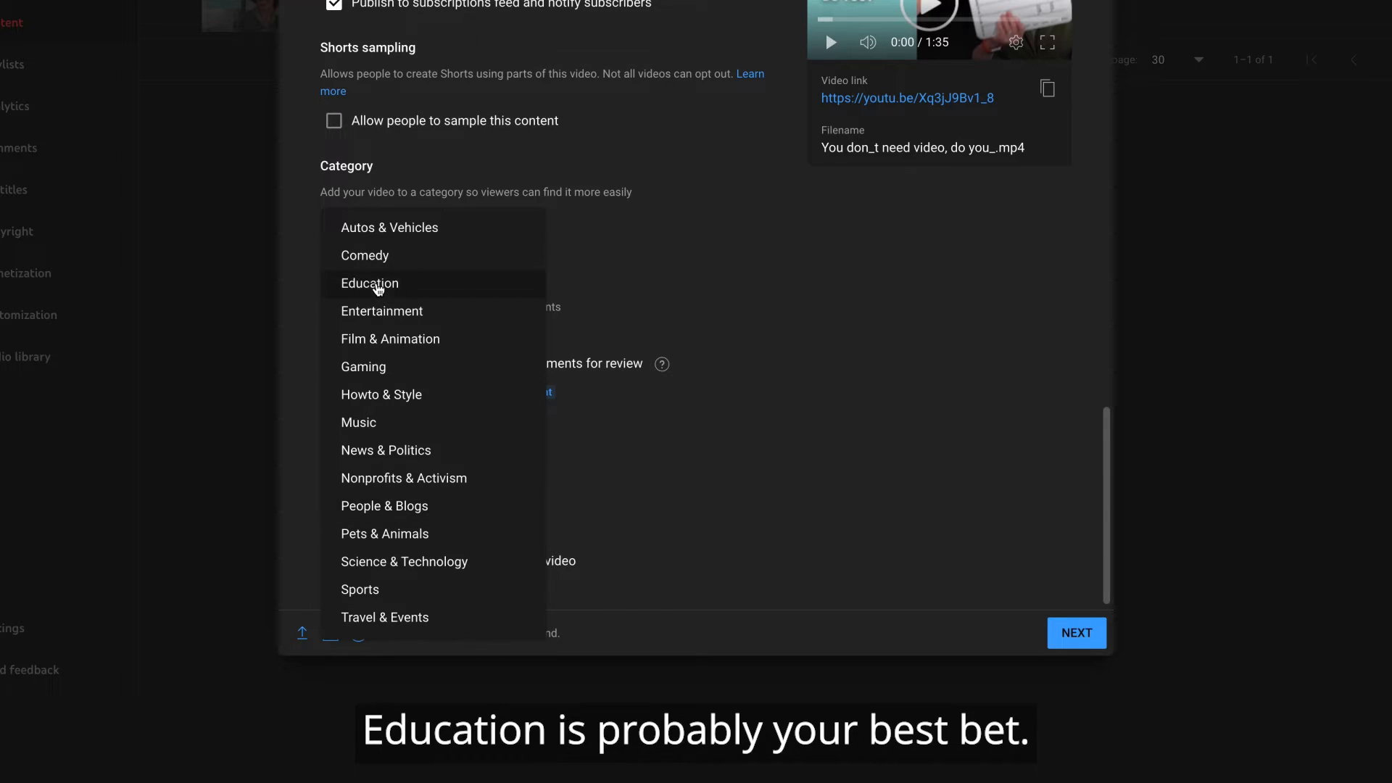
pyautogui.click(377, 287)
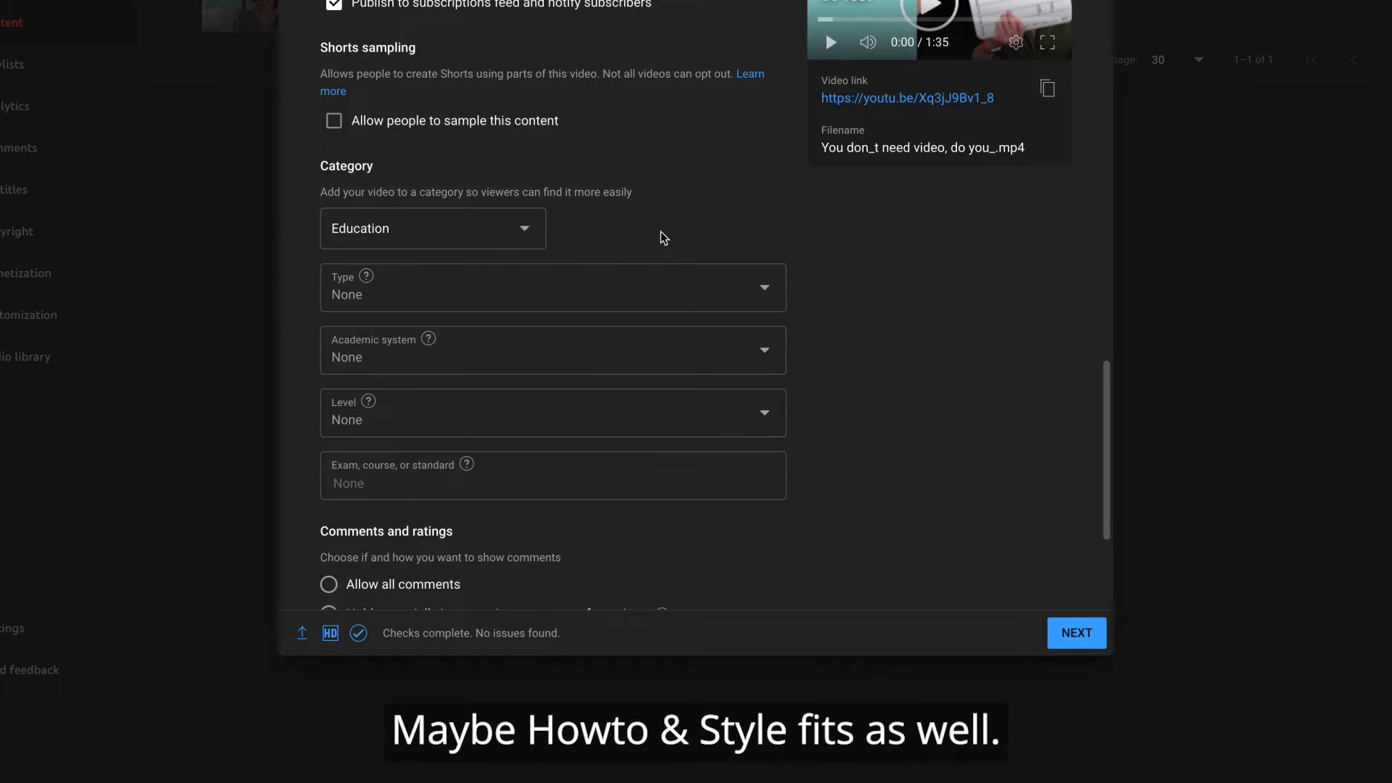
pyautogui.scroll(-4, 663, 238)
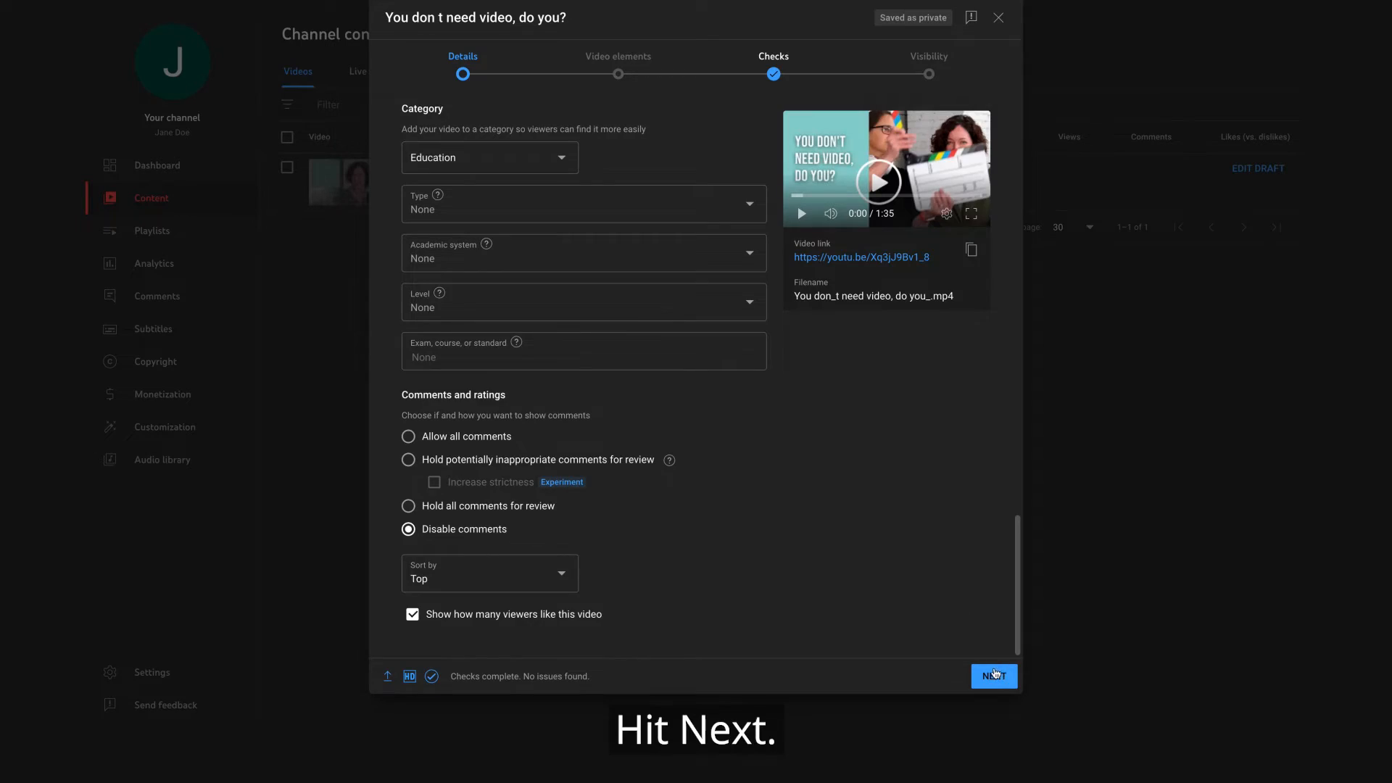
# - Advance the upload from Details to the Video elements step
pyautogui.click(995, 673)
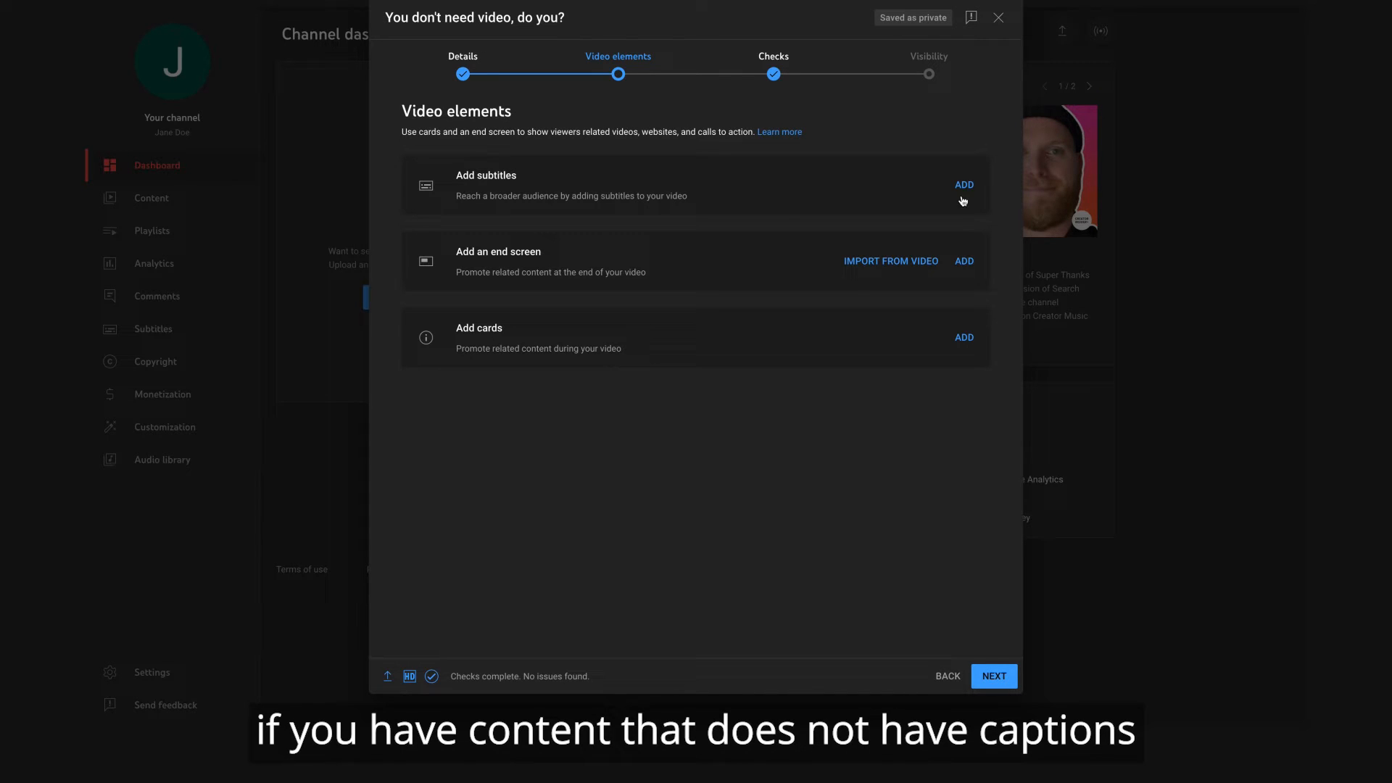
# - Import the video's .srt file with timing as English subtitles
pyautogui.click(963, 186)
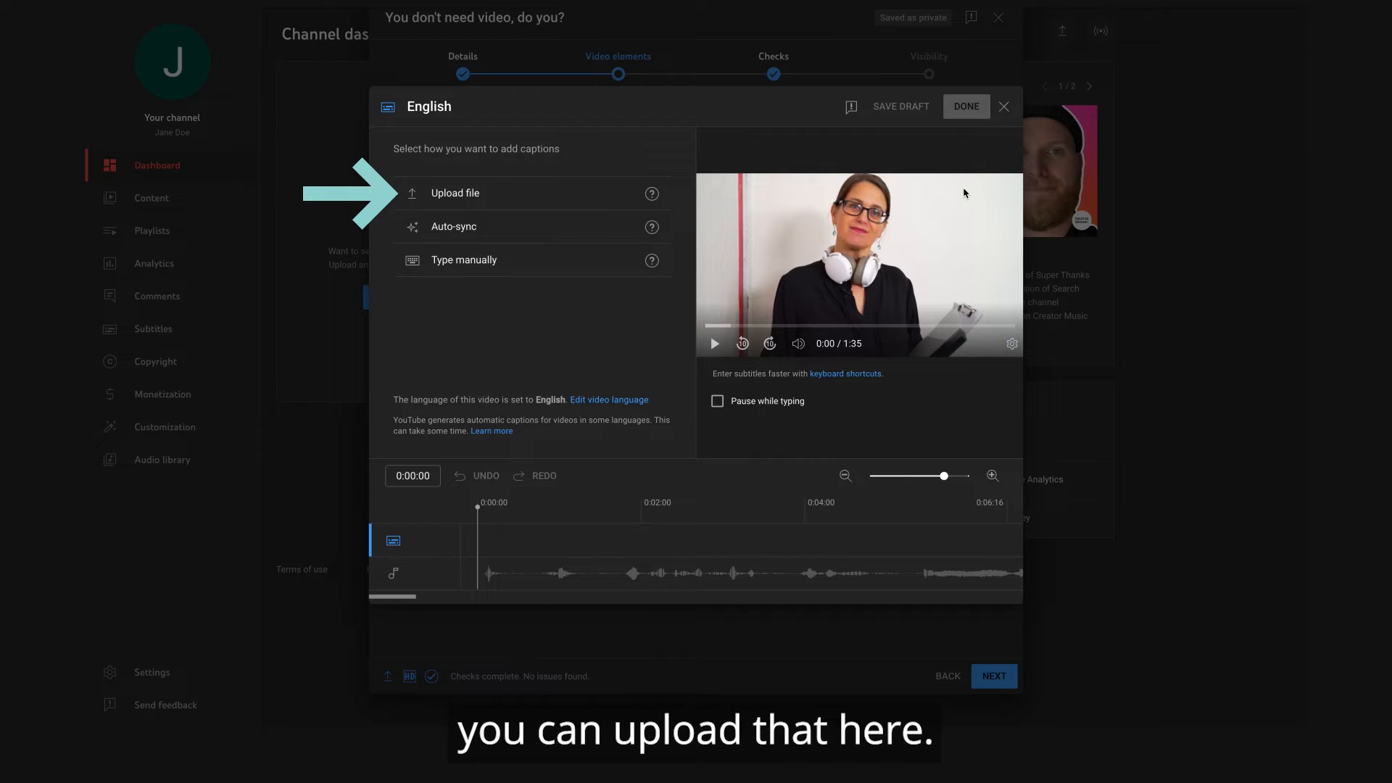
pyautogui.click(489, 194)
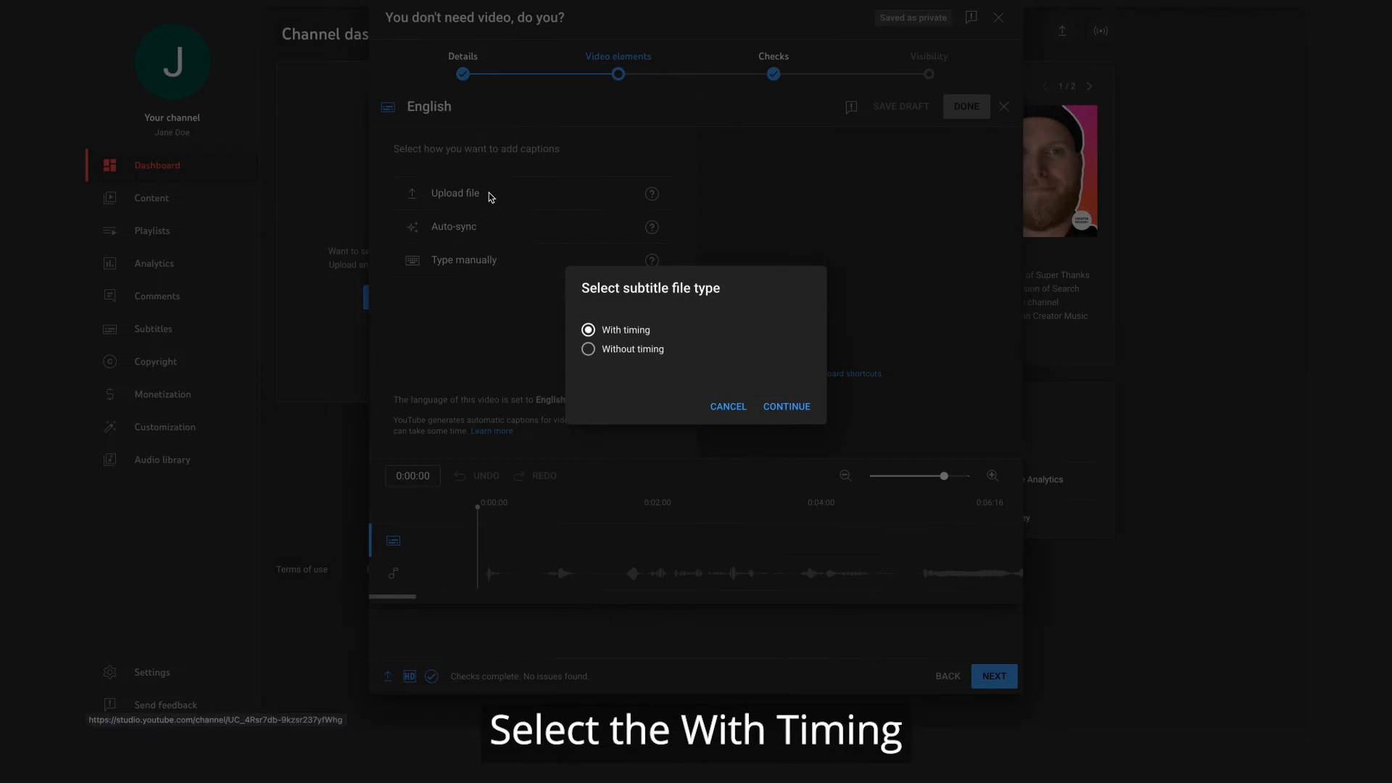
pyautogui.click(785, 407)
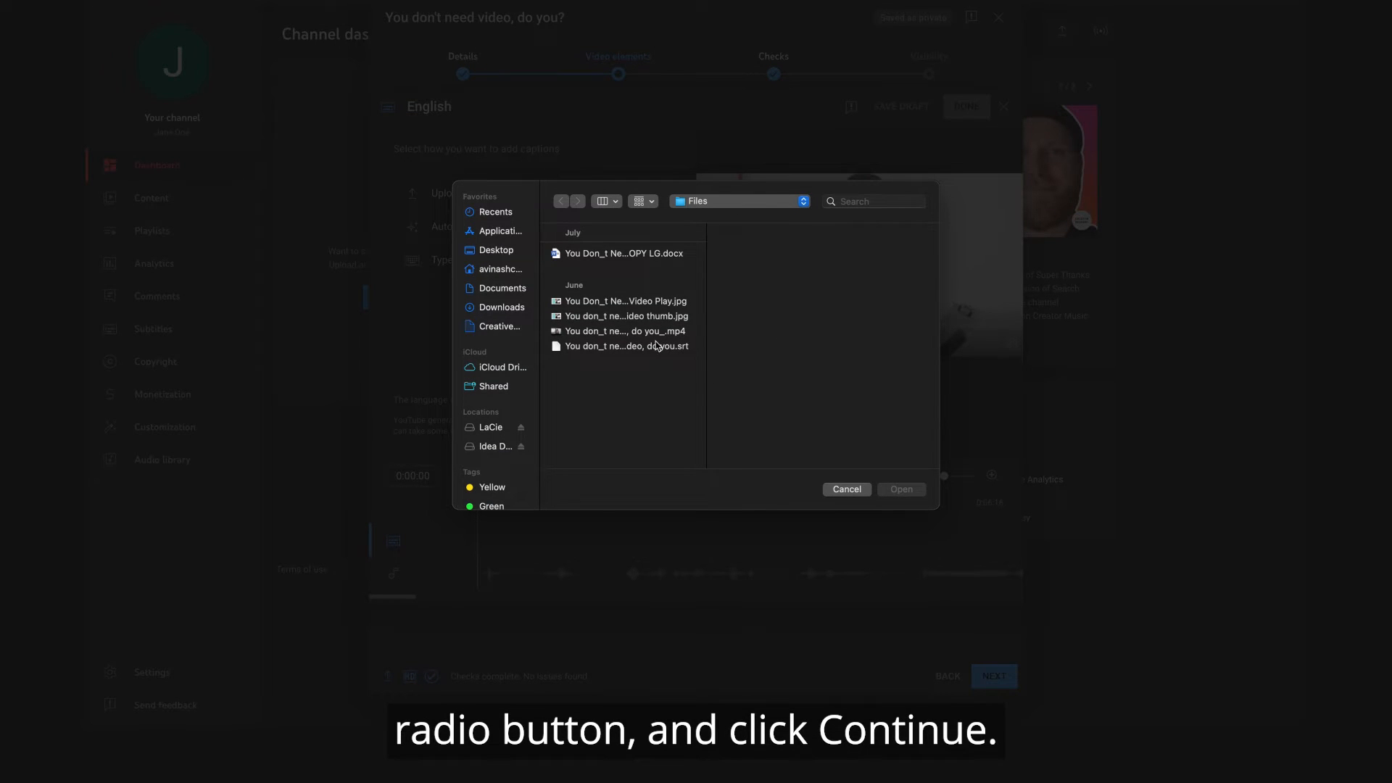
pyautogui.click(656, 346)
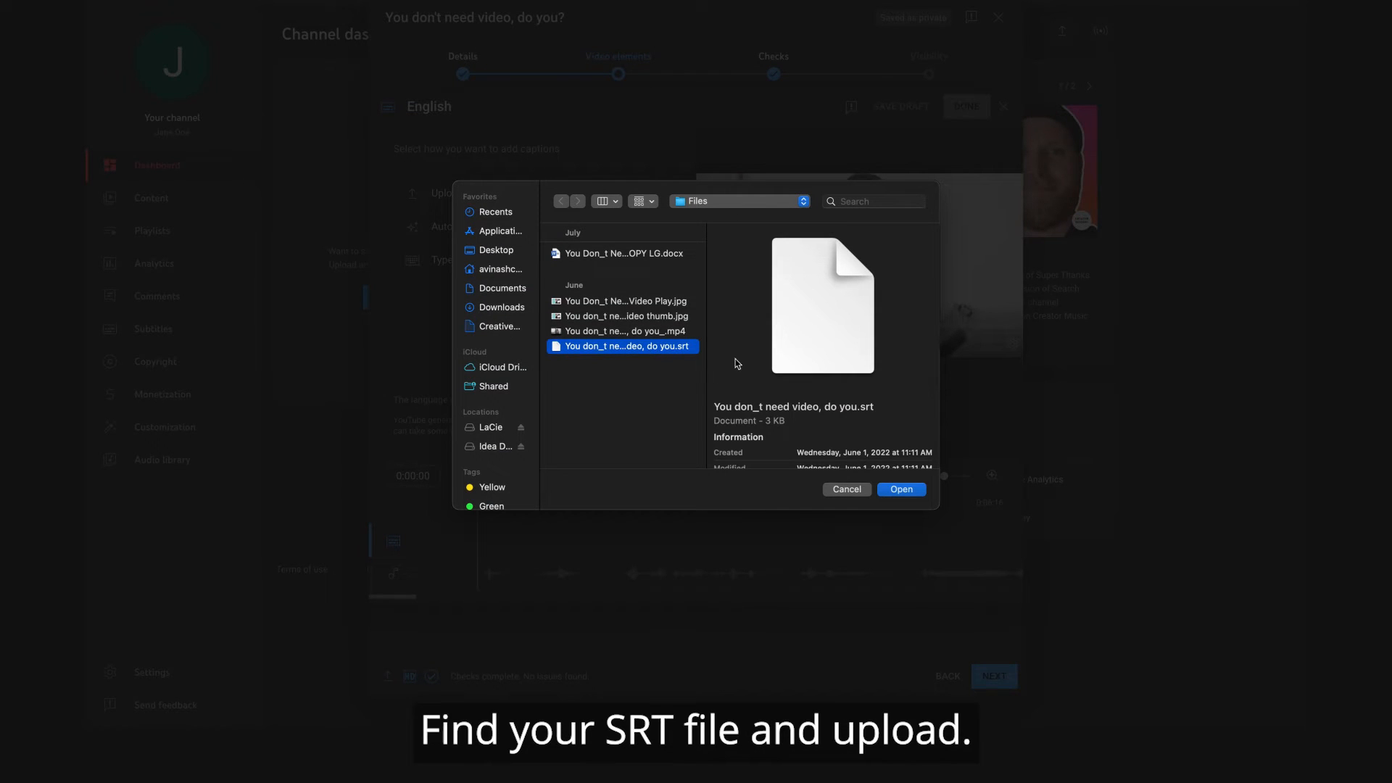
pyautogui.click(901, 490)
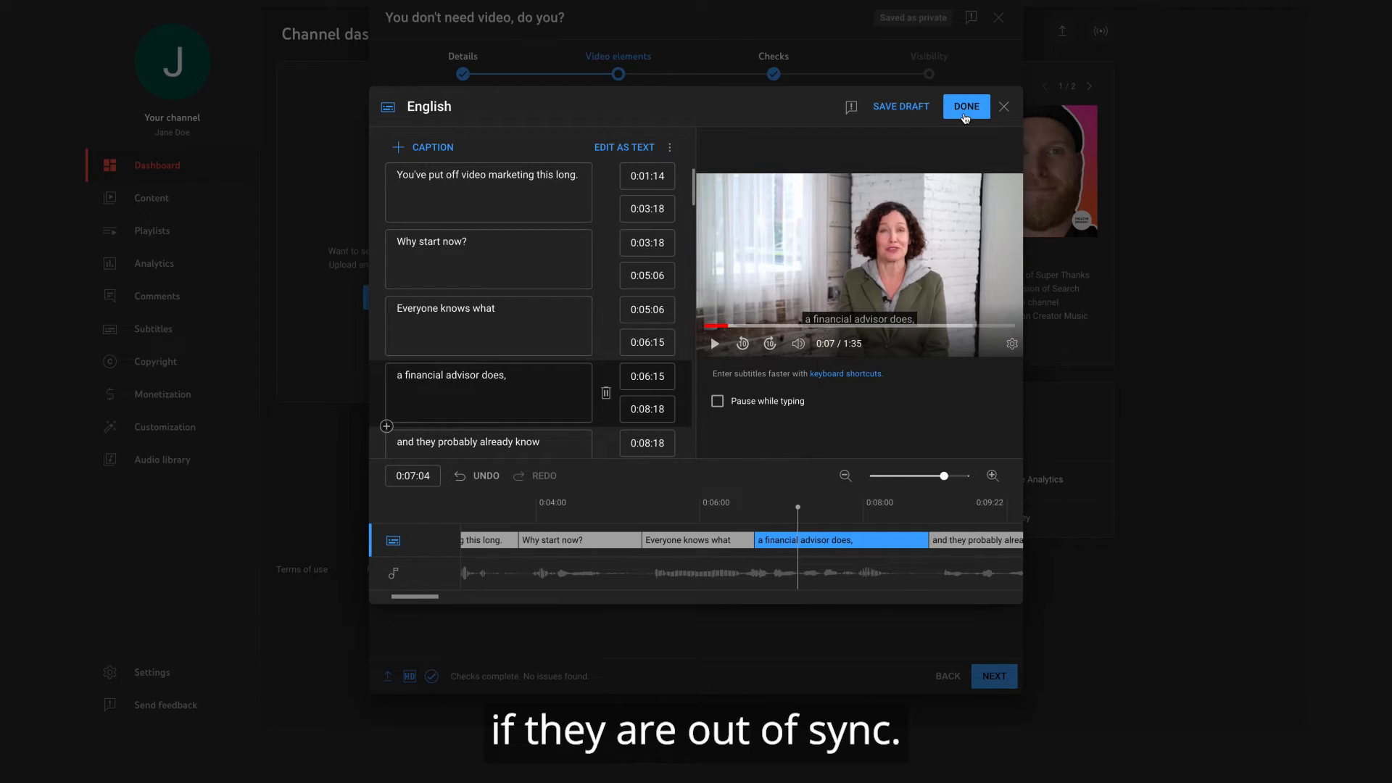
pyautogui.click(965, 113)
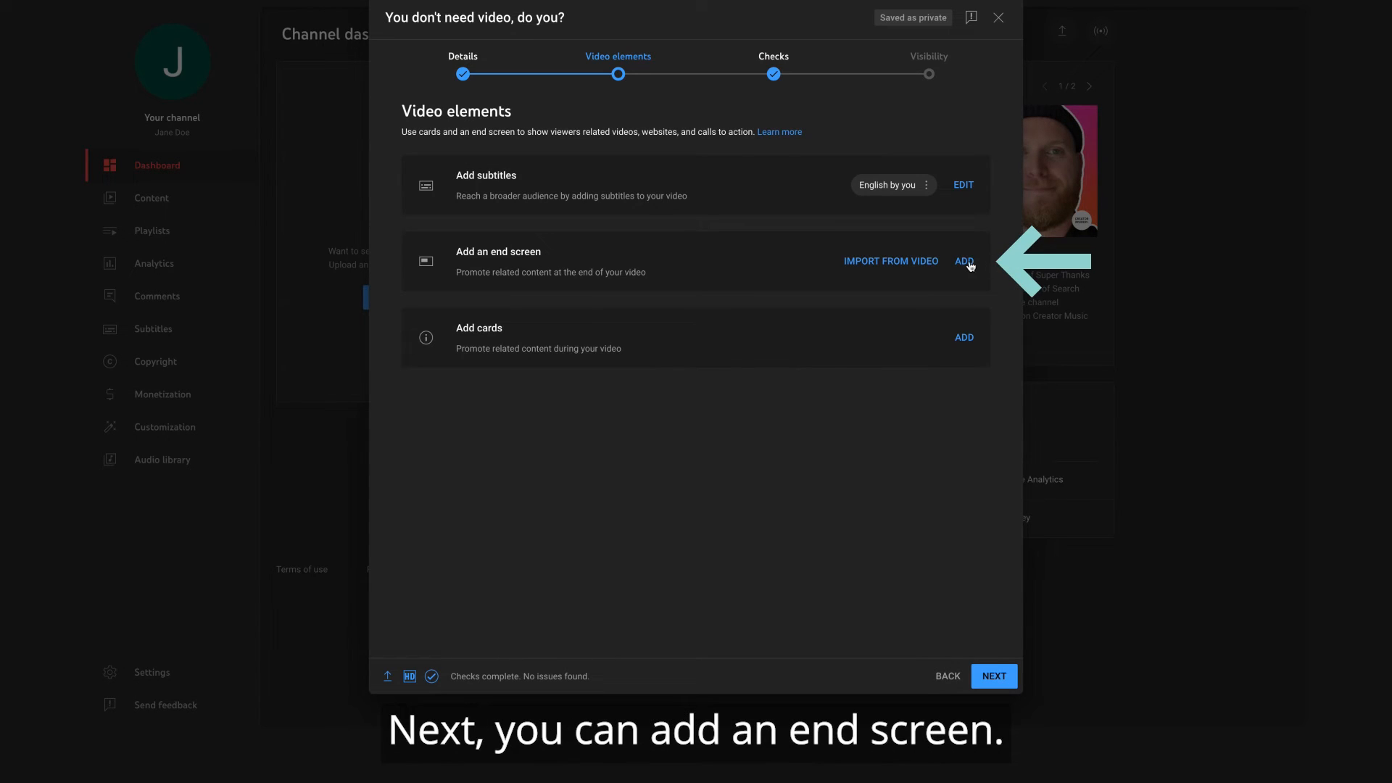
# - Save a '1 video, 1 subscribe' end screen with both elements starting at 1:27:05
pyautogui.click(965, 263)
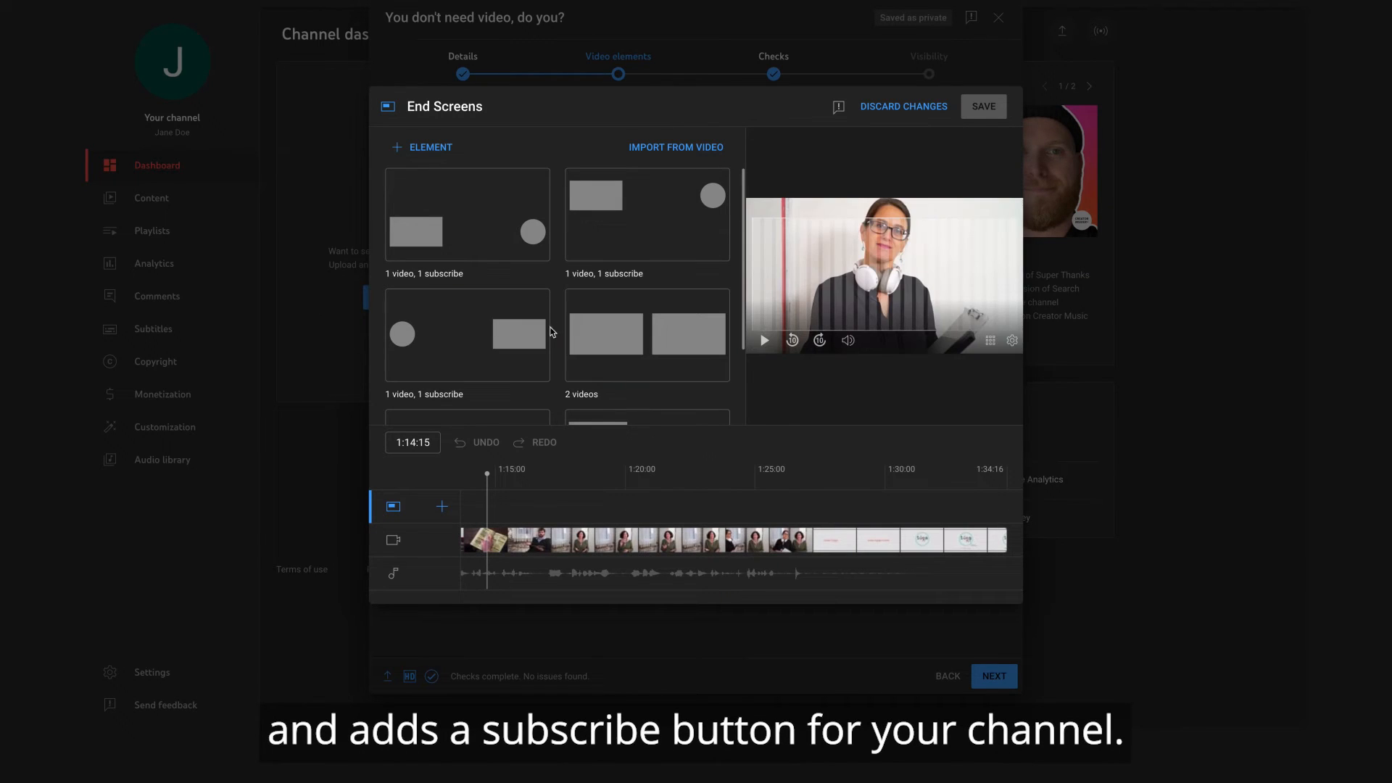
pyautogui.click(508, 338)
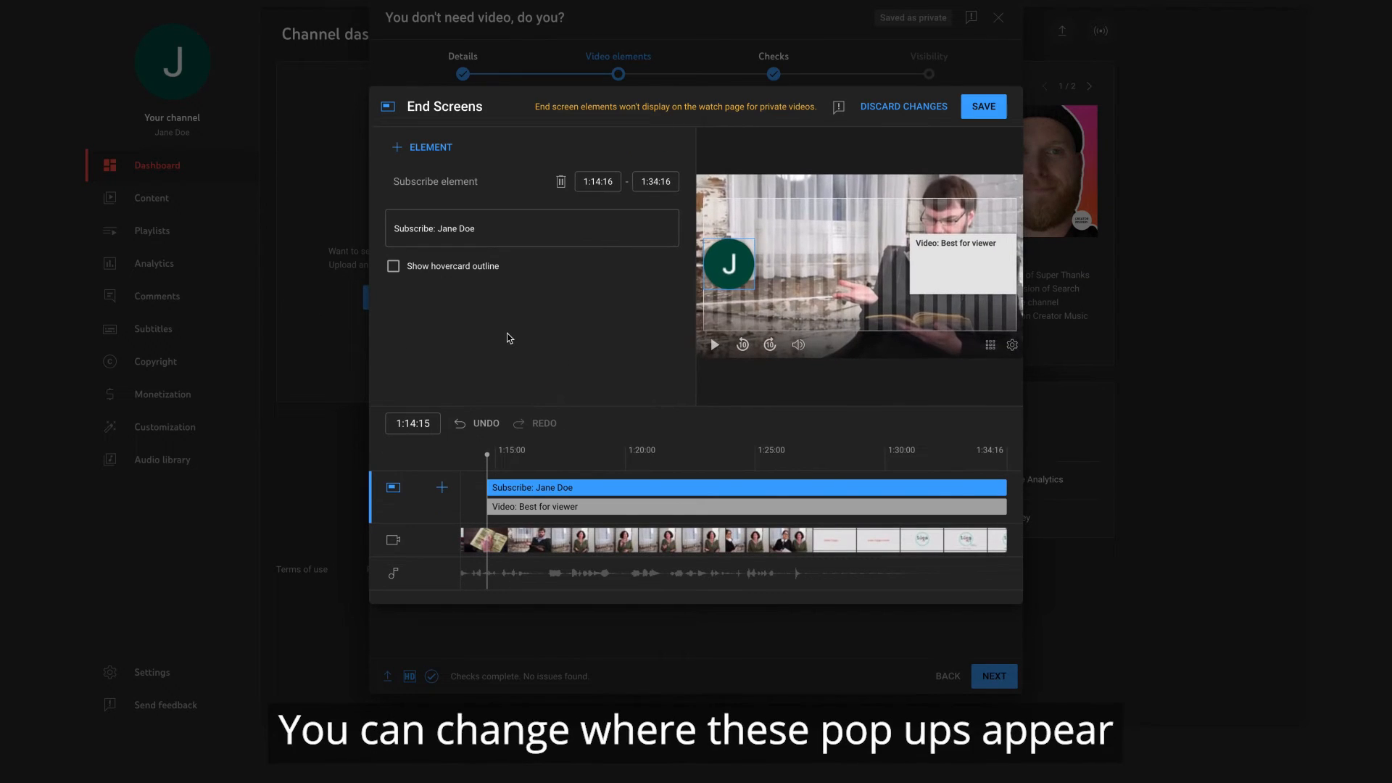
pyautogui.moveTo(728, 268); pyautogui.dragTo(728, 228)
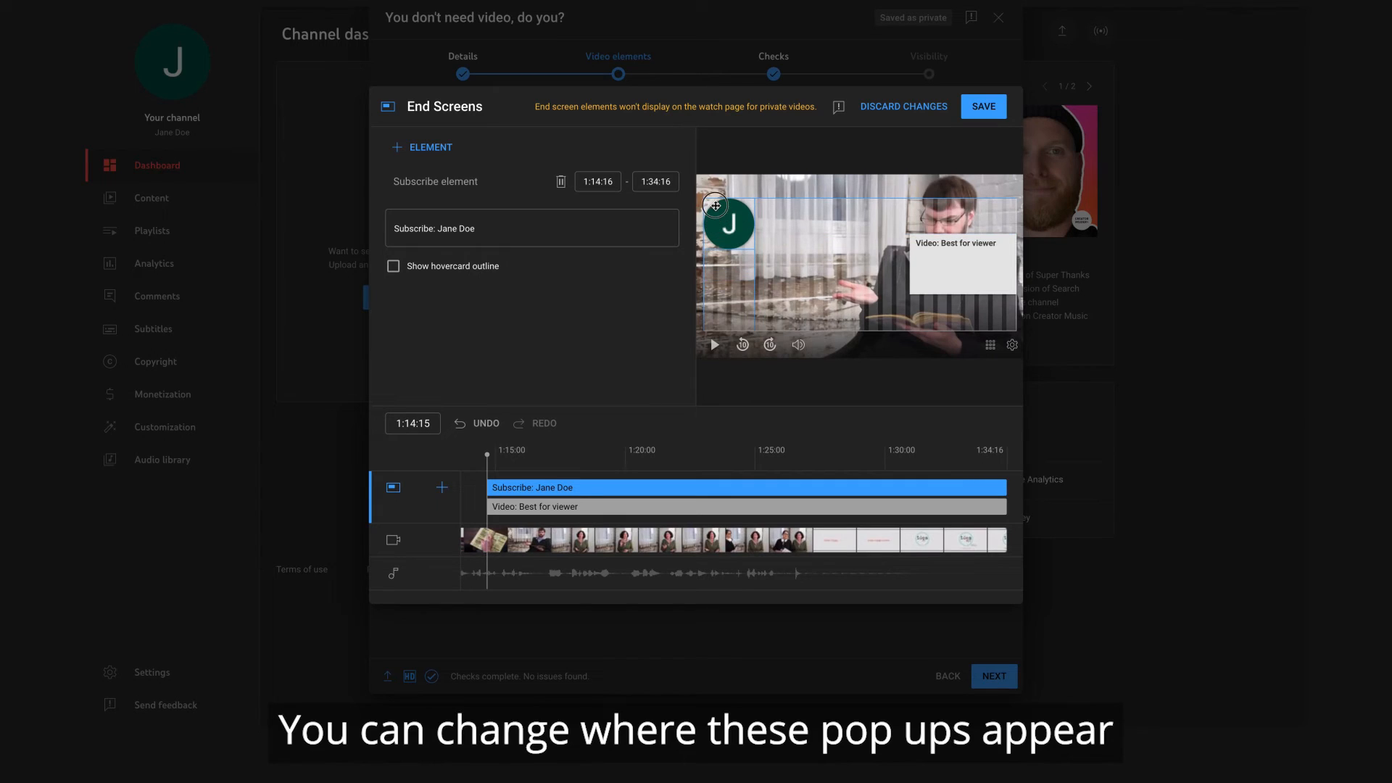
pyautogui.click(982, 263)
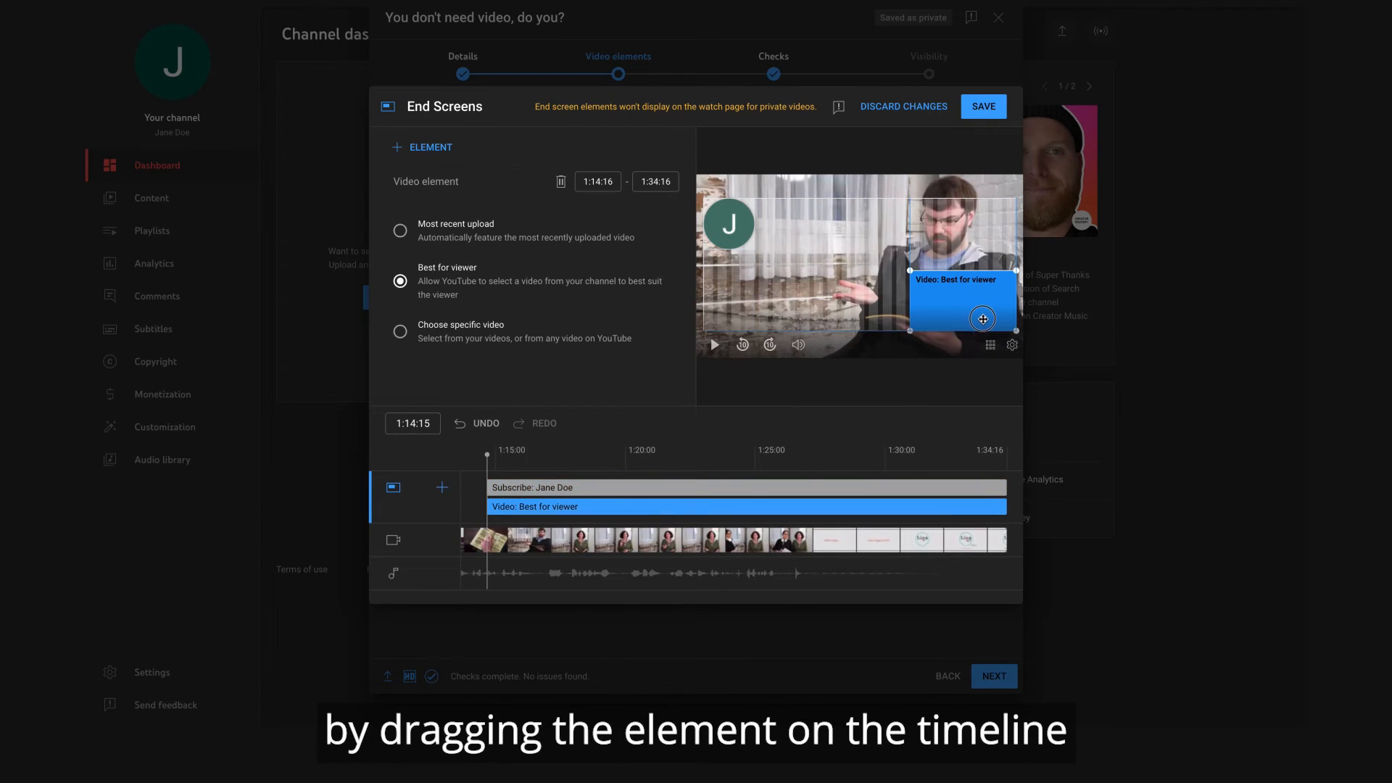
pyautogui.moveTo(488, 487); pyautogui.dragTo(818, 490)
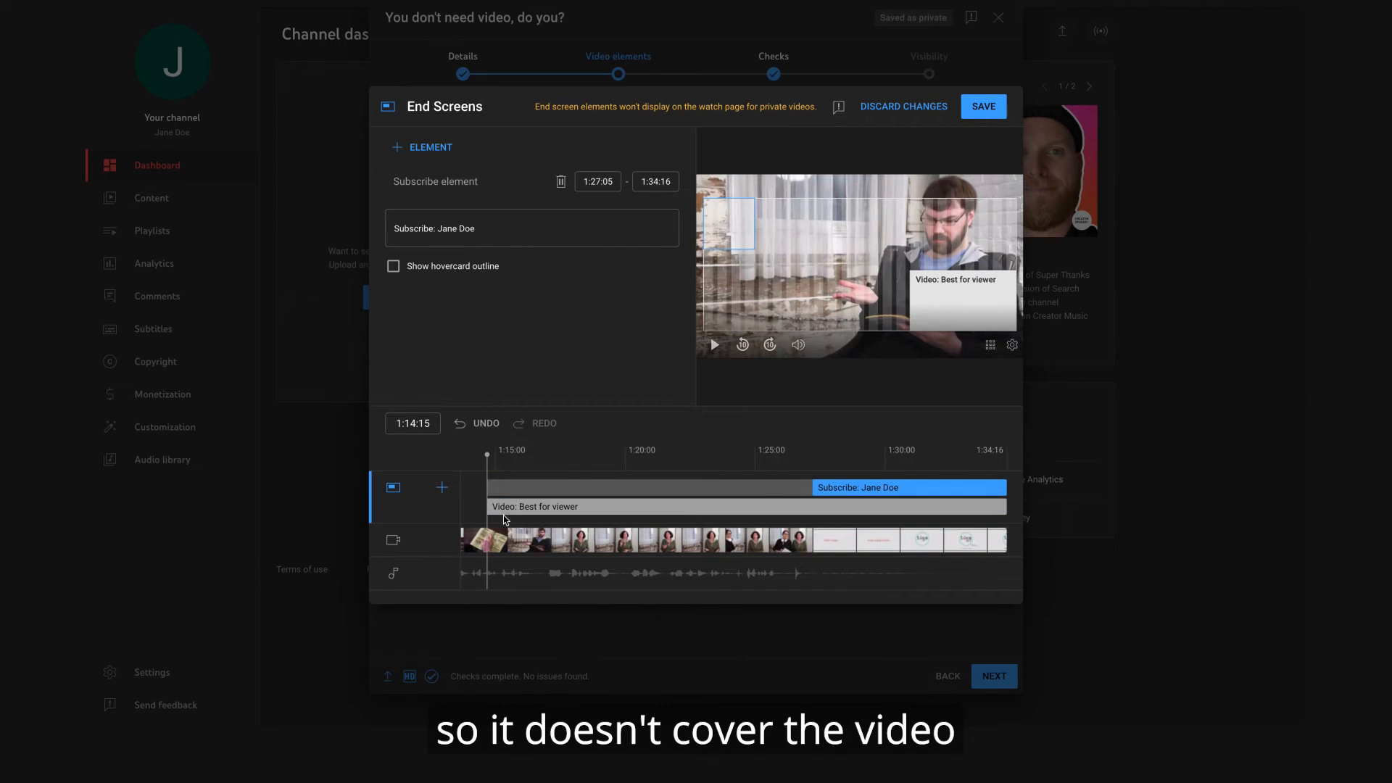
pyautogui.click(819, 506)
pyautogui.moveTo(488, 506); pyautogui.dragTo(845, 468)
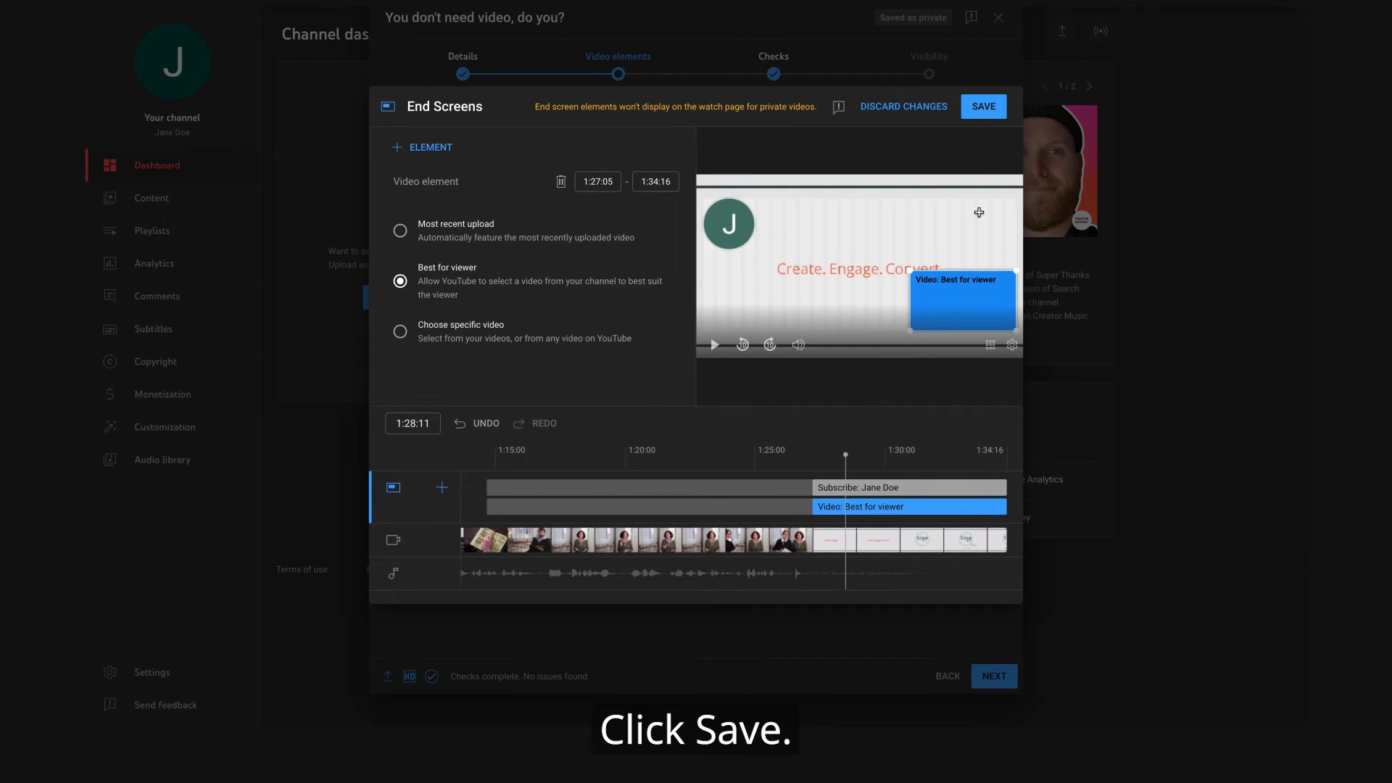
pyautogui.click(993, 102)
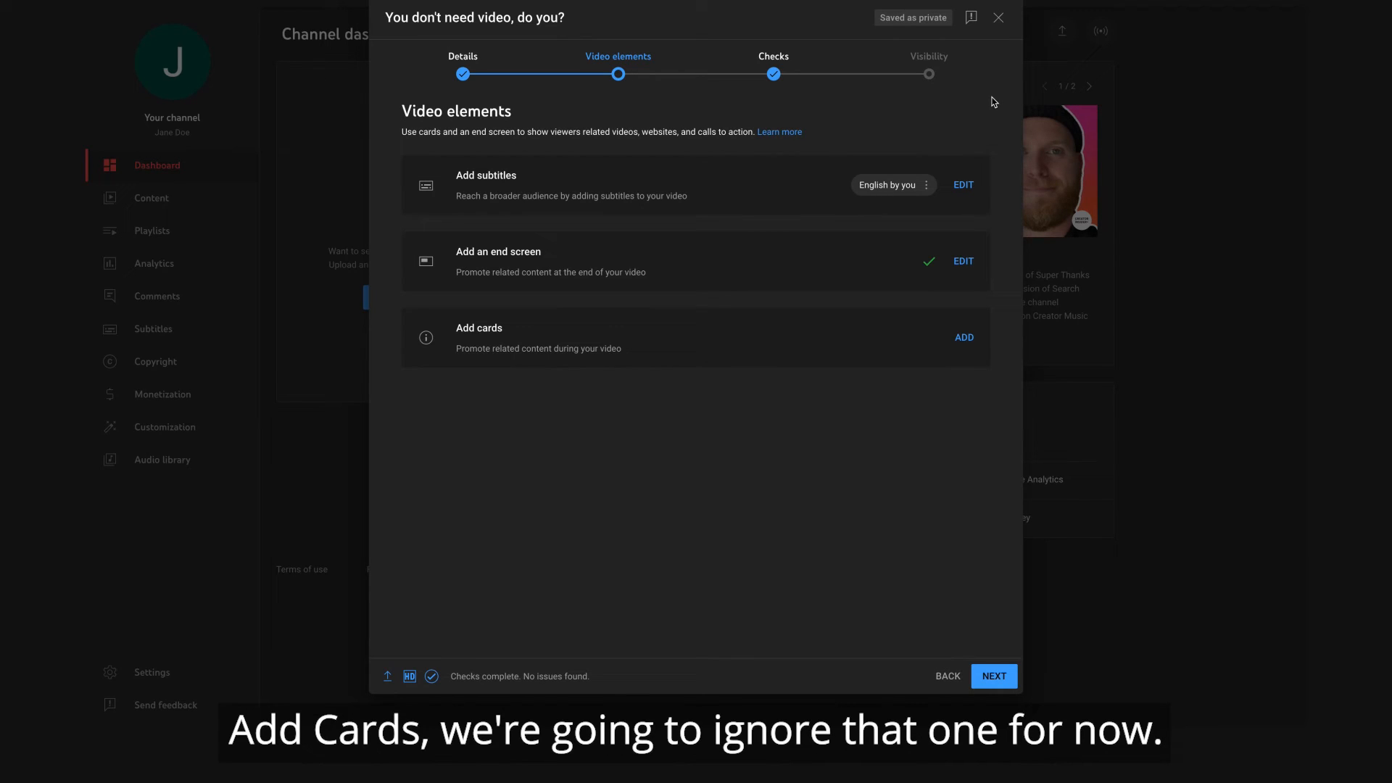
# - Move past Video elements and the Checks step, which reports no copyright issues
pyautogui.click(993, 675)
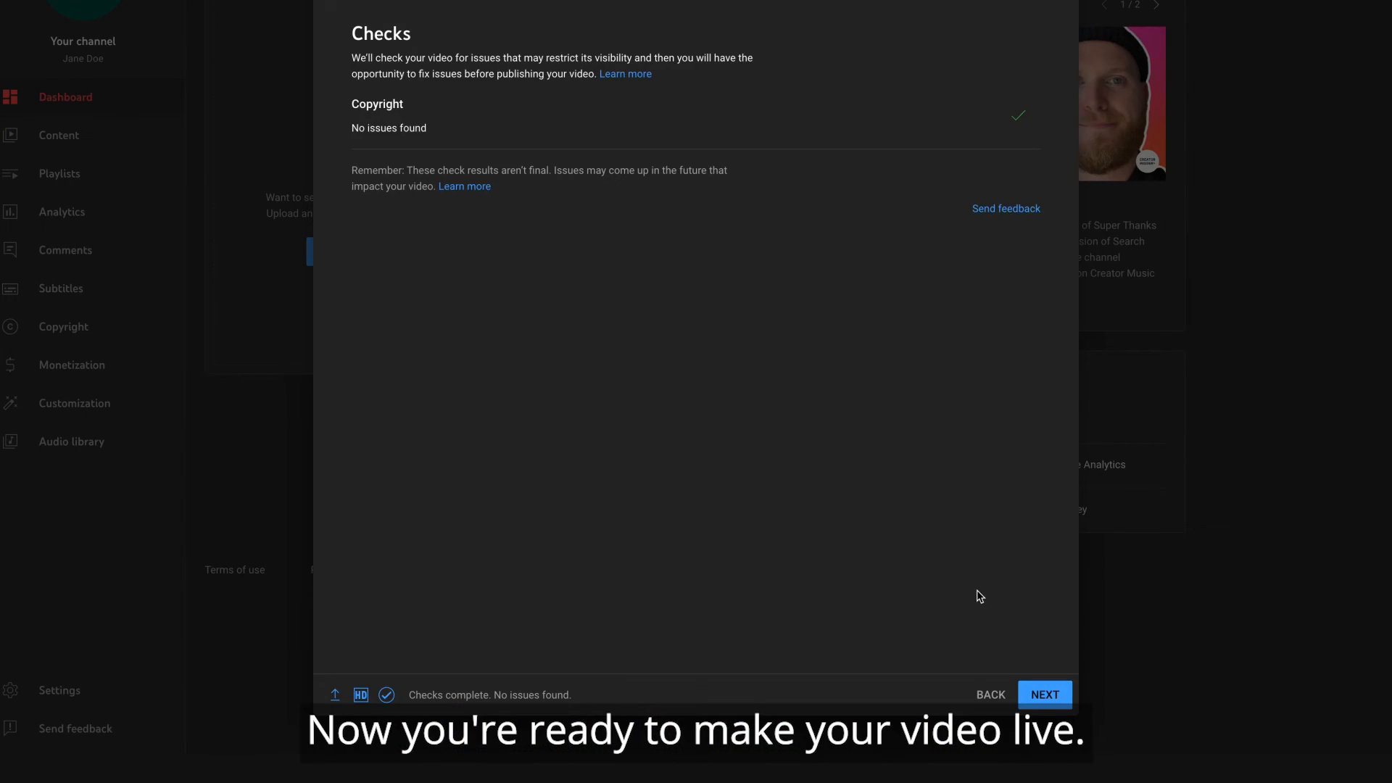
pyautogui.click(1044, 695)
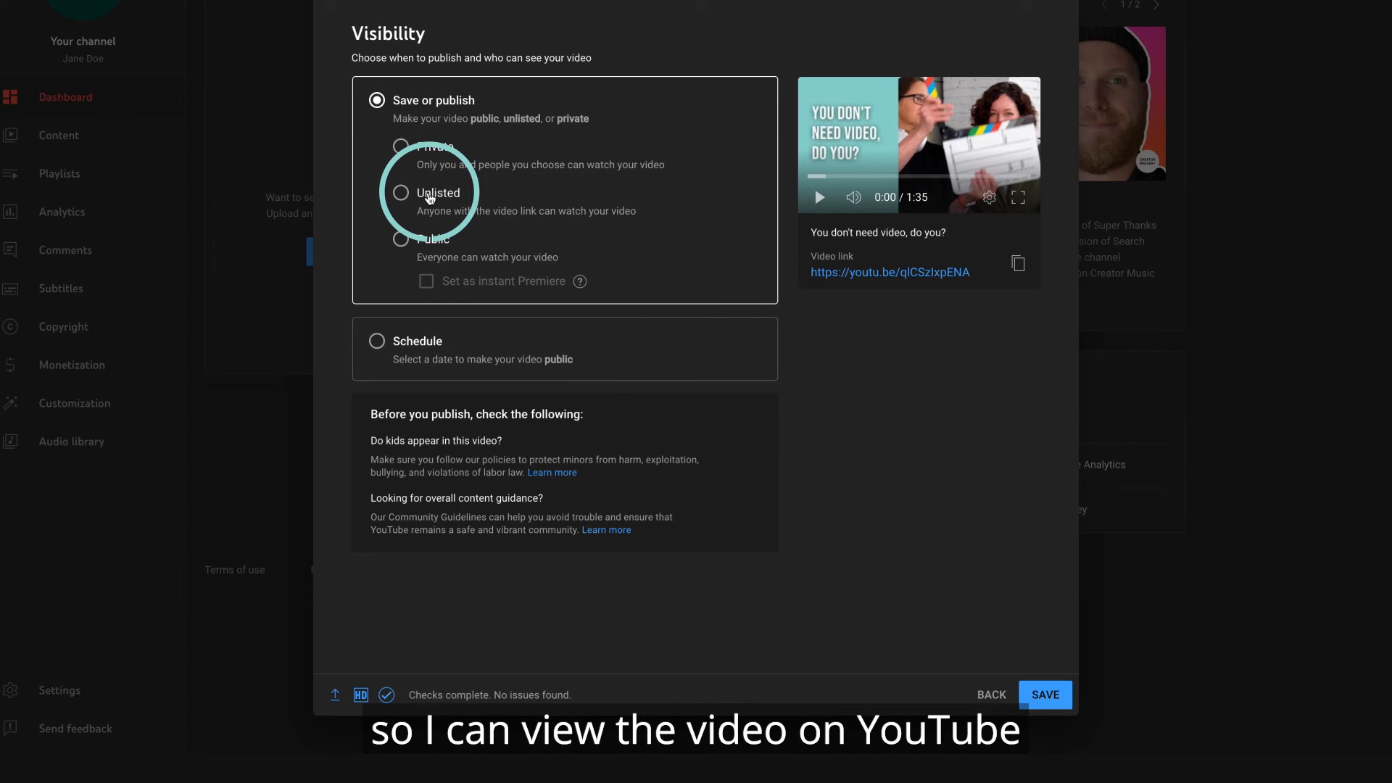
# - Save the video with Unlisted visibility
pyautogui.click(408, 194)
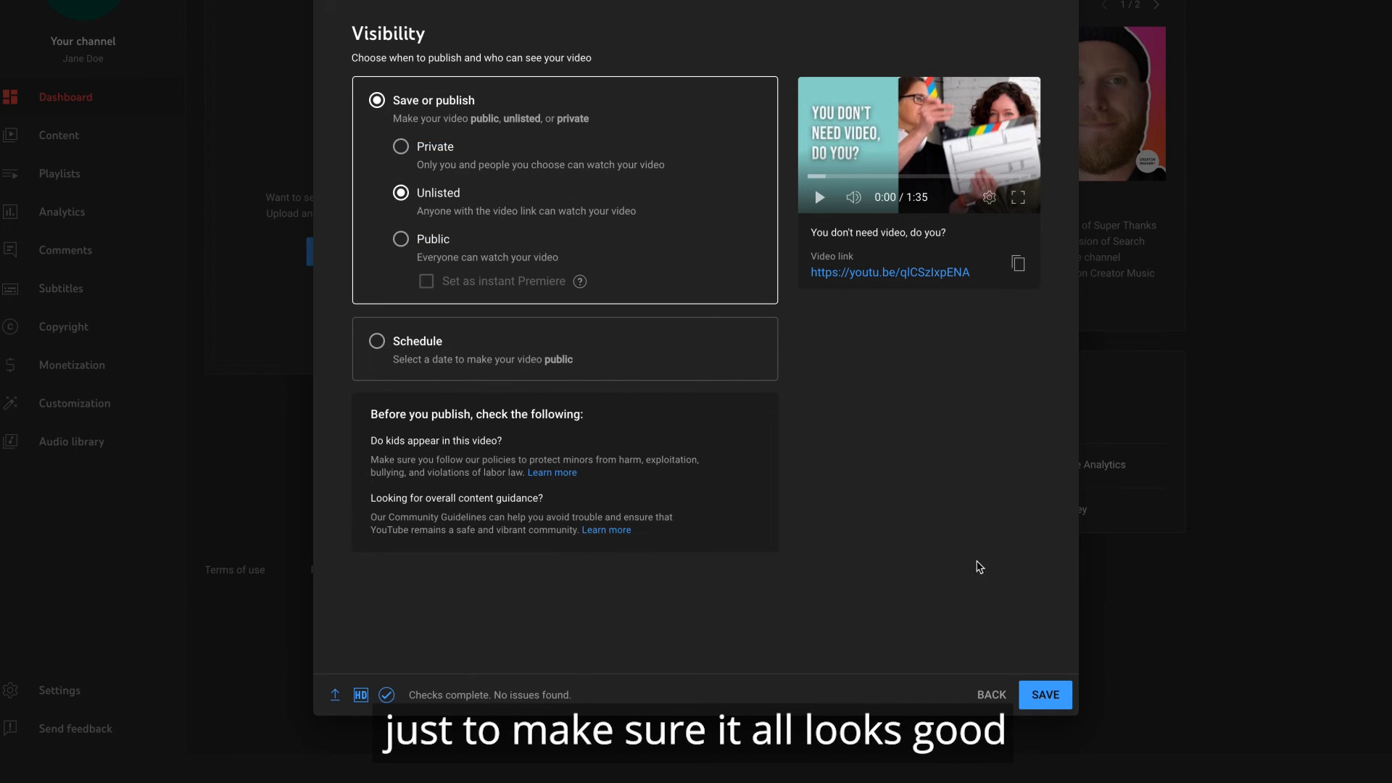
pyautogui.click(1043, 696)
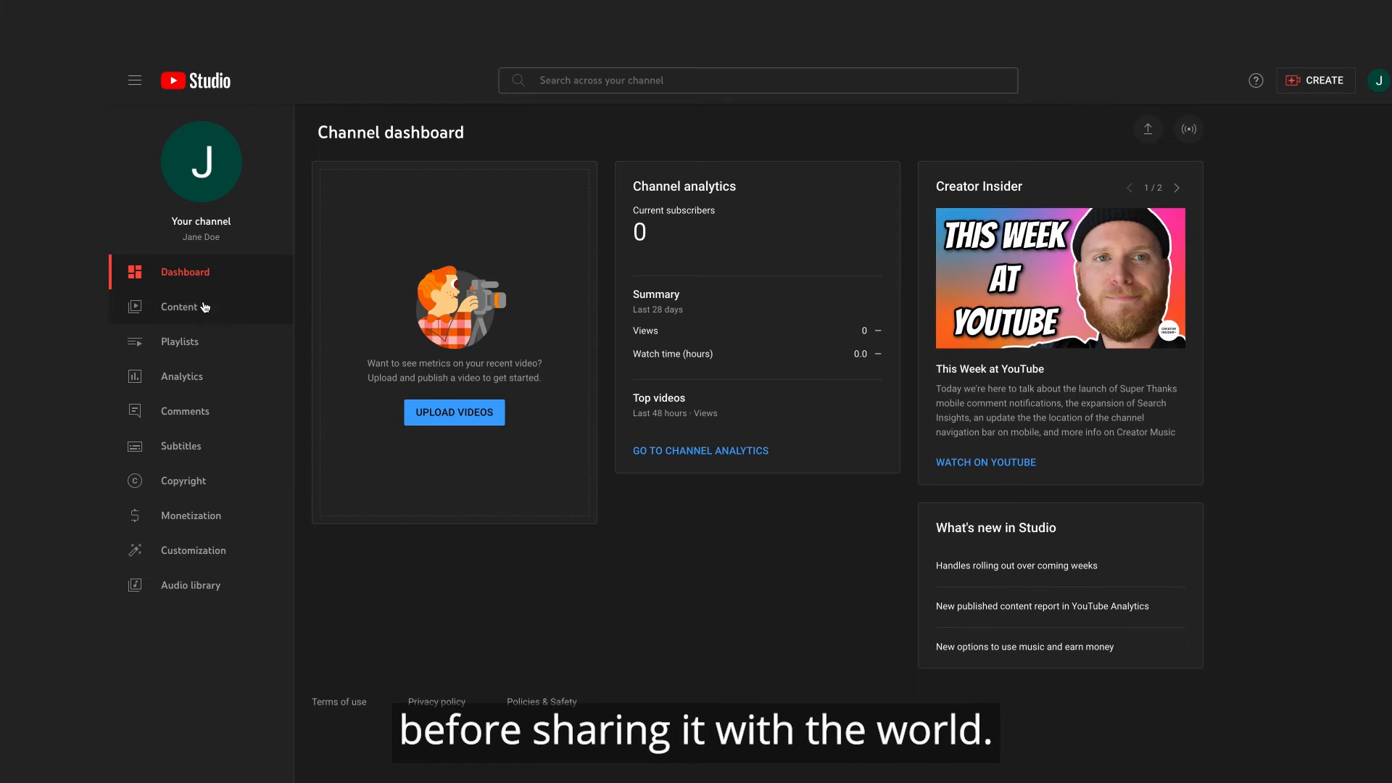
# - From Content, switch the uploaded video's visibility from Unlisted to Public and copy its video link
pyautogui.click(190, 313)
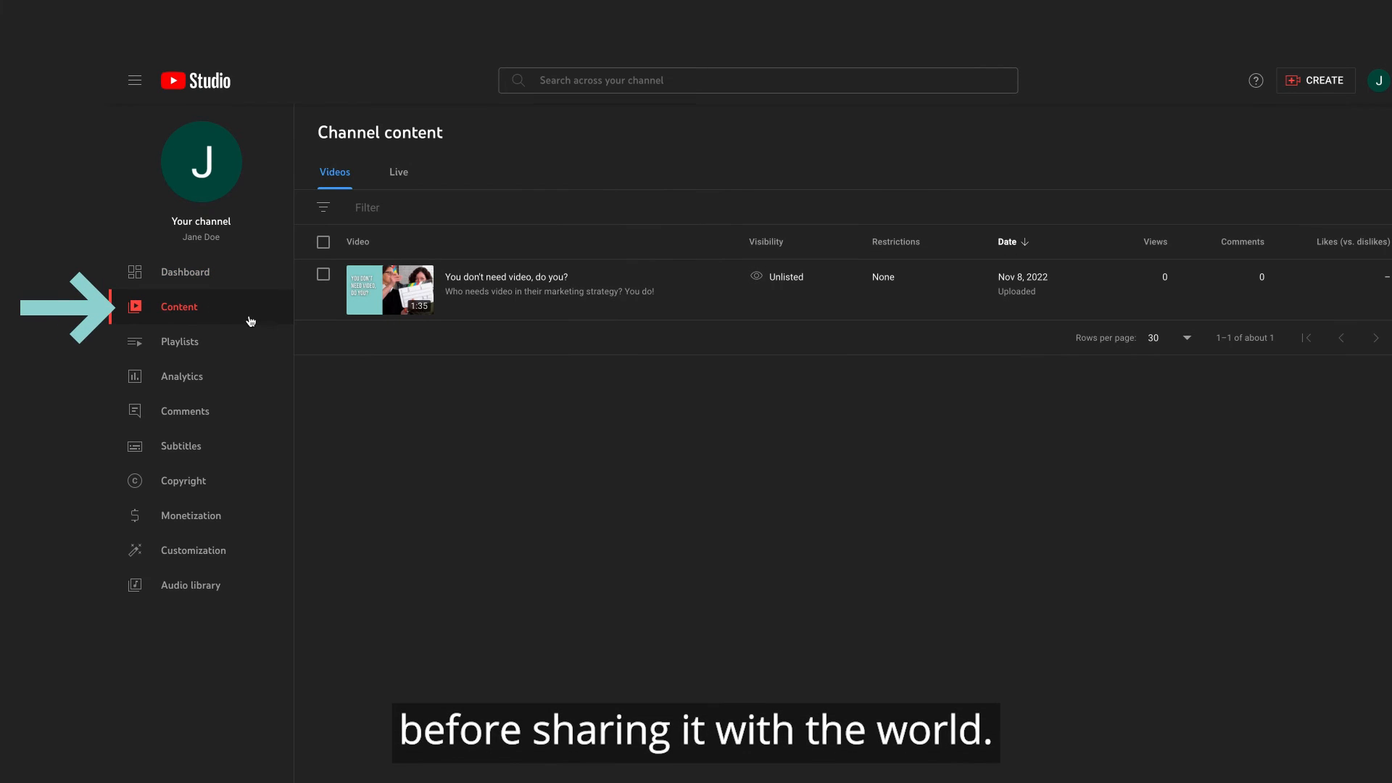
pyautogui.click(537, 279)
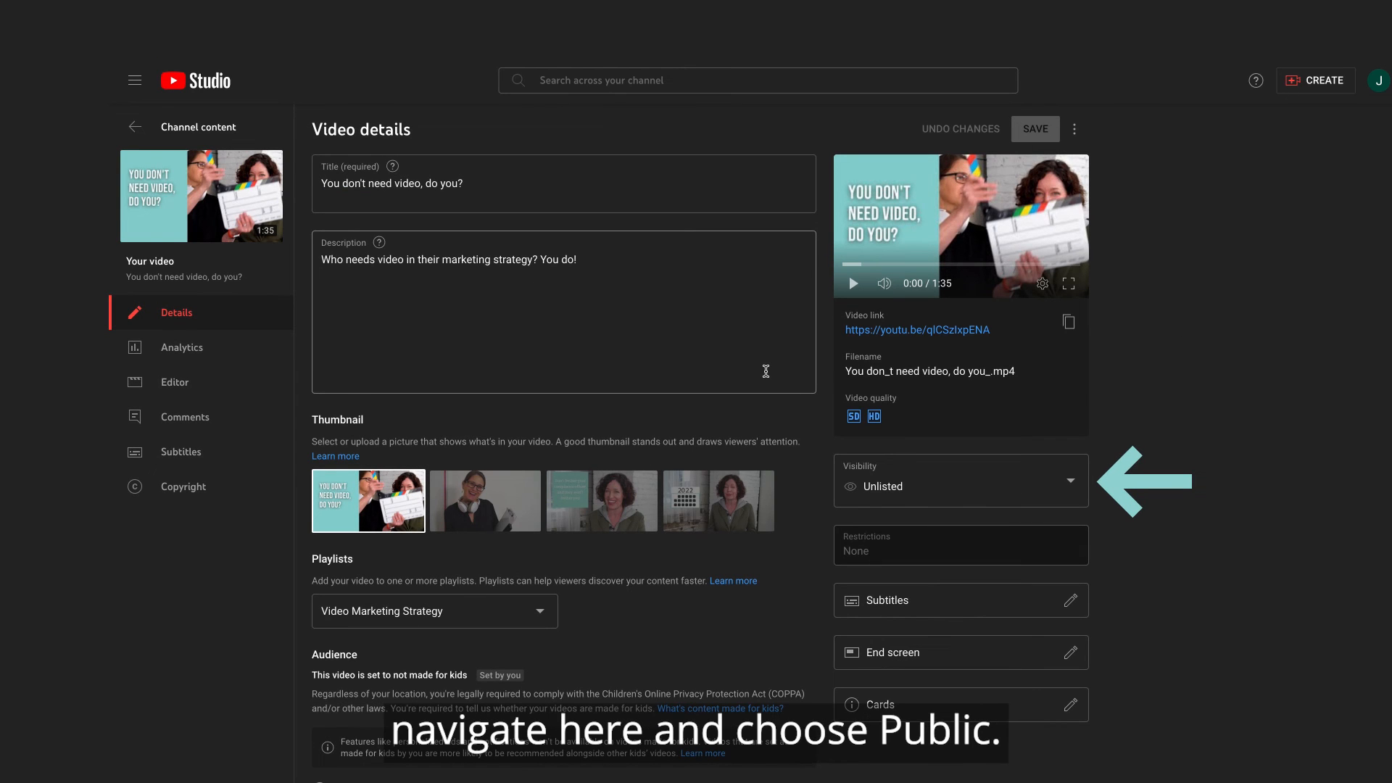
pyautogui.click(944, 489)
pyautogui.click(916, 578)
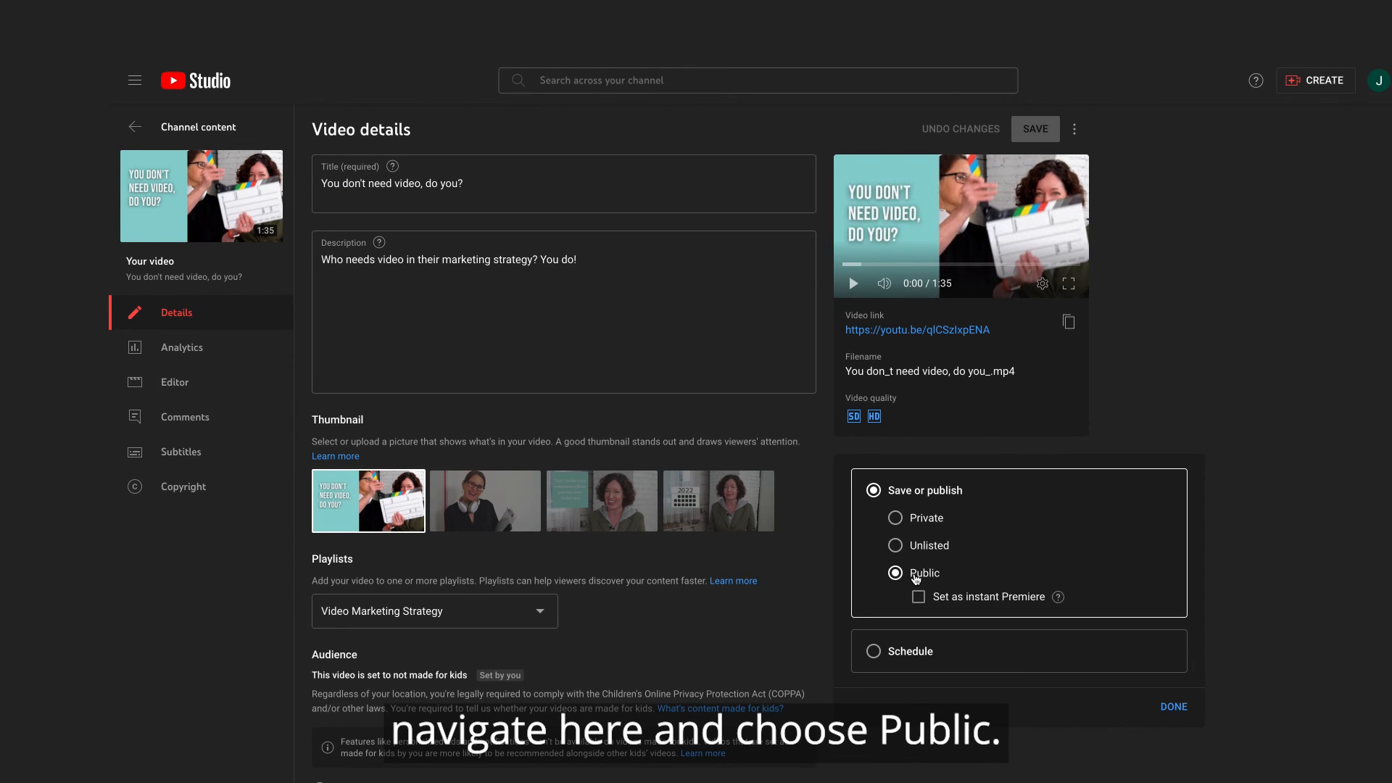
pyautogui.click(1160, 705)
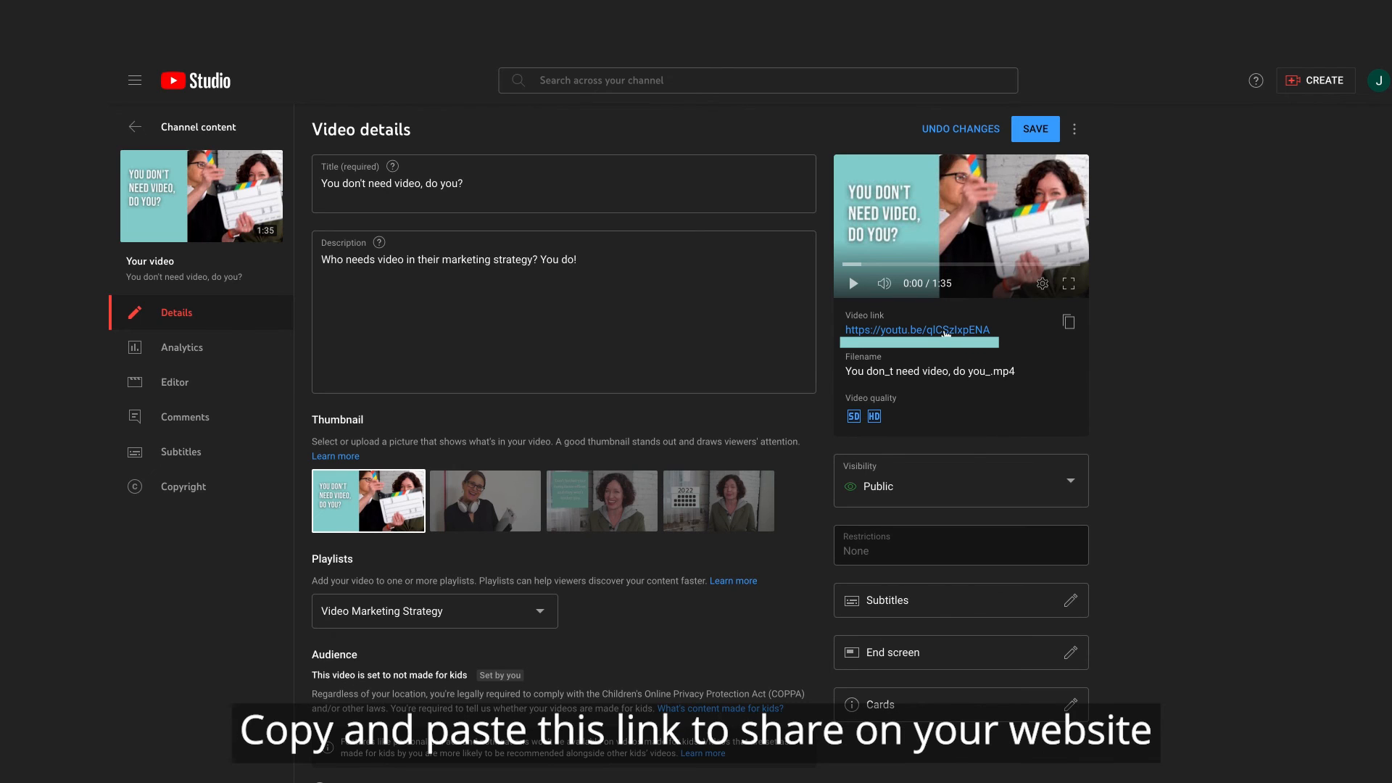
pyautogui.rightClick(942, 330)
pyautogui.click(982, 413)
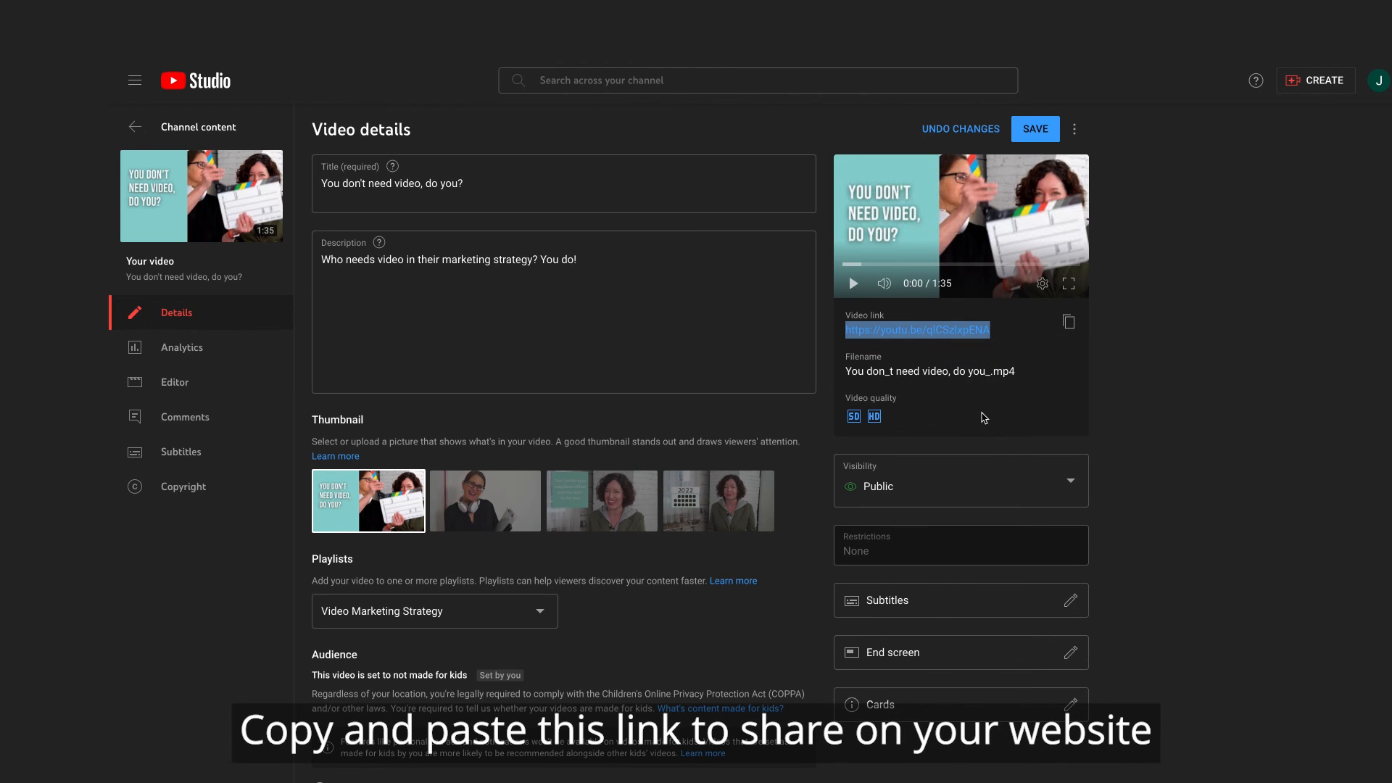